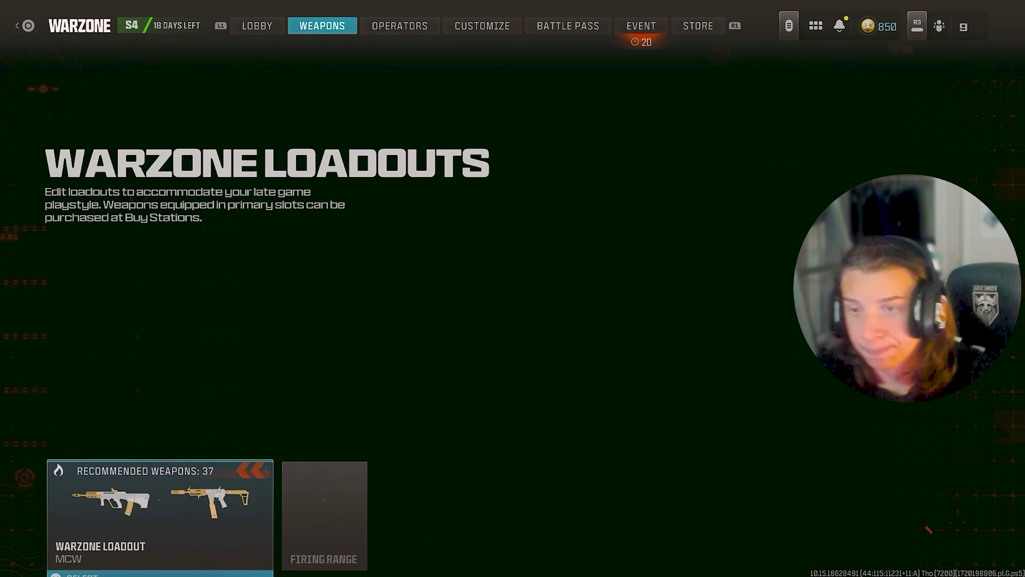
- Open the game settings from the lobby and go to the Controller category
{"action": "key", "text": "q"}
{"action": "key", "text": "Escape"}
{"action": "key", "text": "e"}
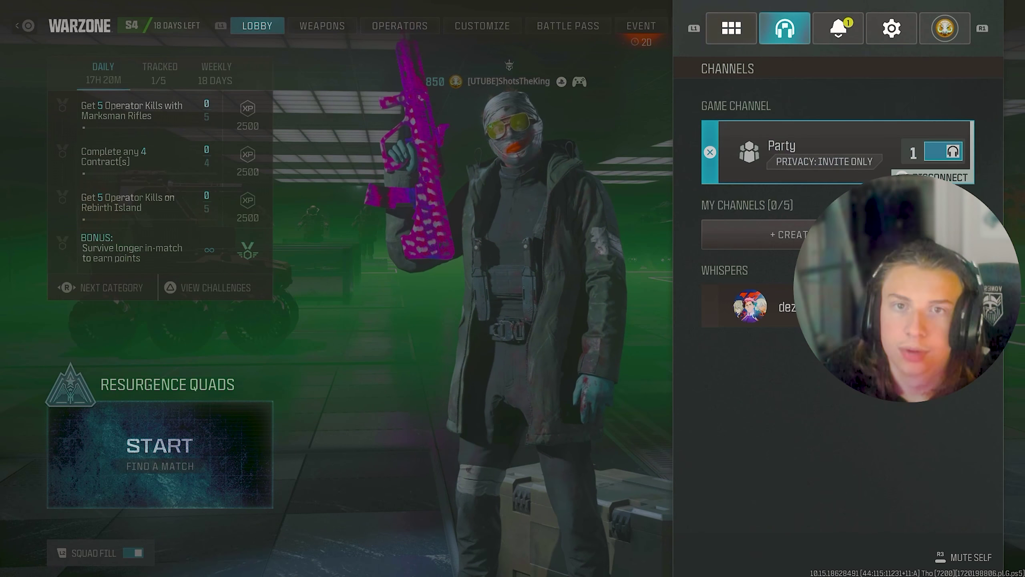
{"action": "key", "text": "e"}
{"action": "key", "text": "Down"}
{"action": "key", "text": "Up"}
{"action": "key", "text": "Return"}
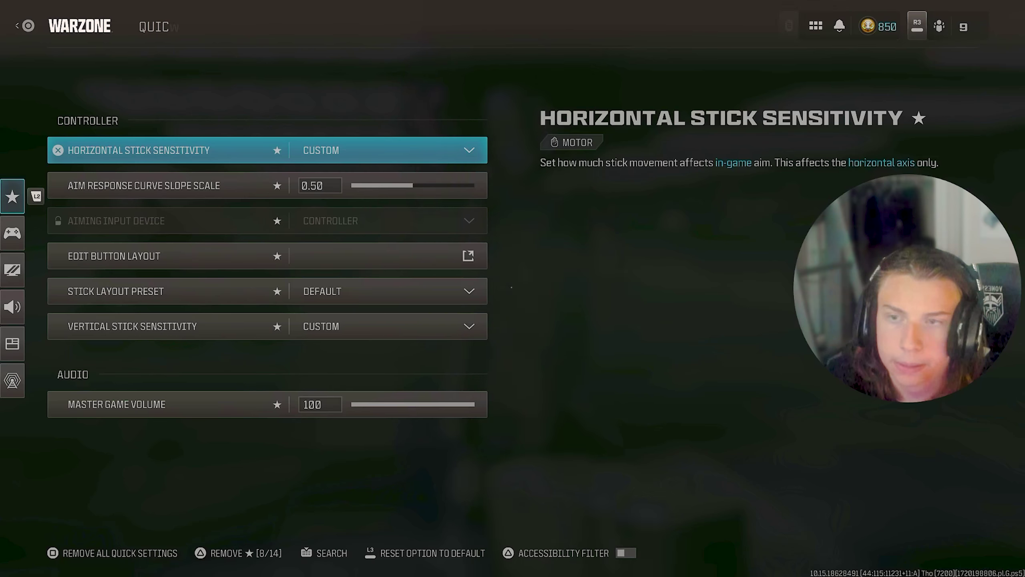
{"action": "key", "text": "Left"}
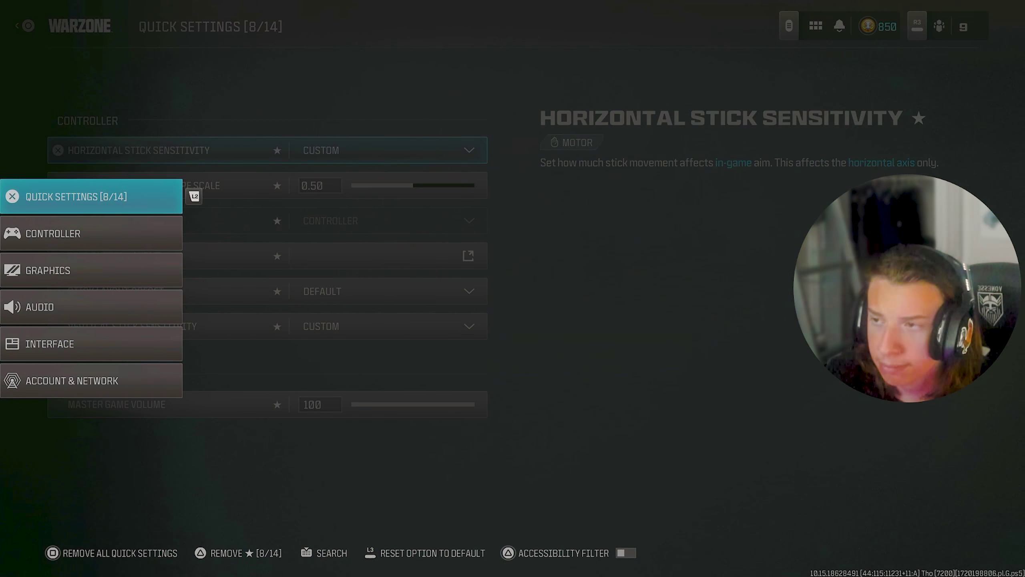
{"action": "key", "text": "Down"}
{"action": "key", "text": "Return"}
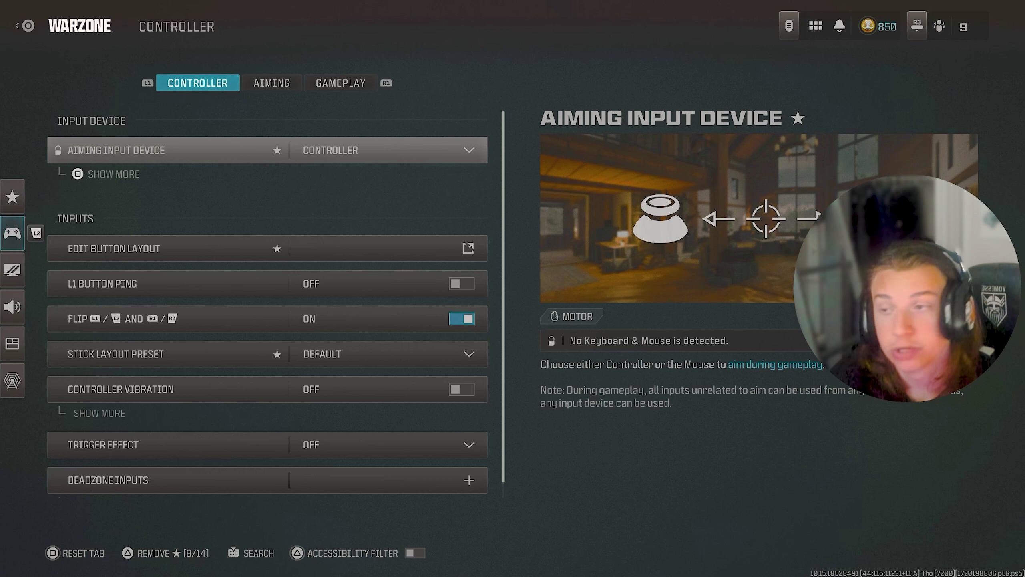
- Review the button flip, stick layout and vibration settings, expanding and collapsing the extra Controller Vibration options
{"action": "key", "text": "Down"}
{"action": "key", "text": "Return"}
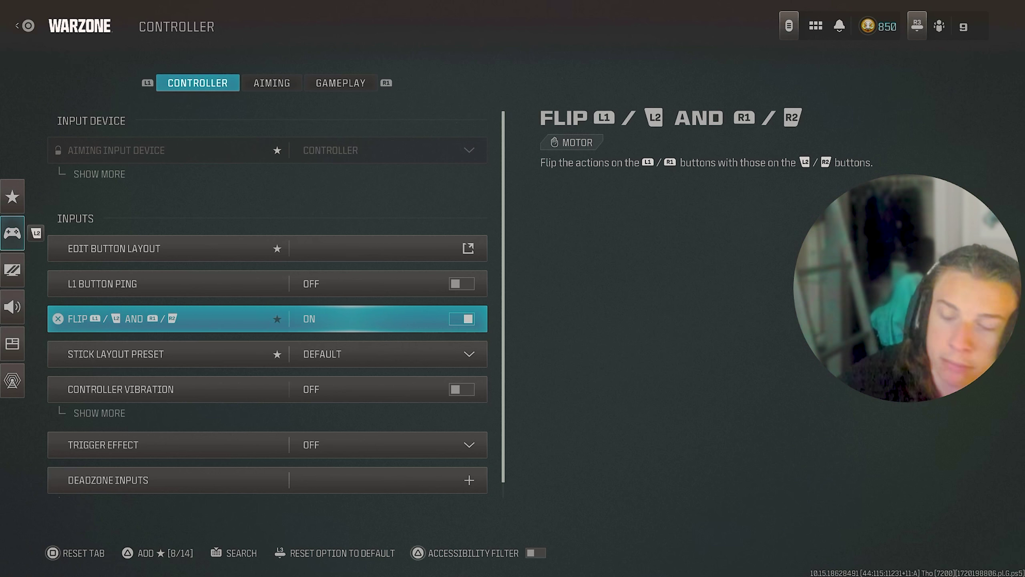
{"action": "key", "text": "Down"}
{"action": "key", "text": "Down"}
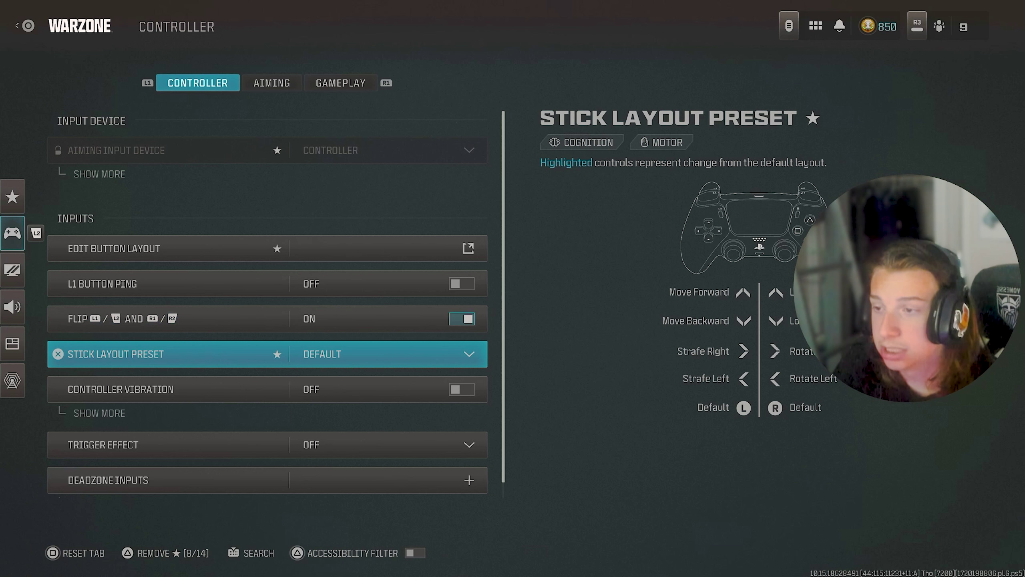
{"action": "key", "text": "space"}
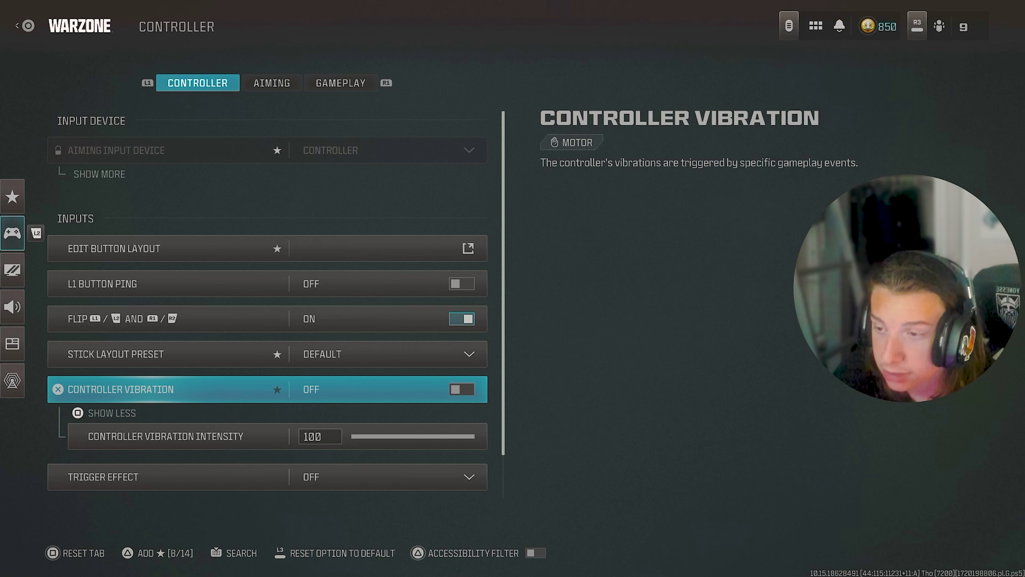
{"action": "key", "text": "space"}
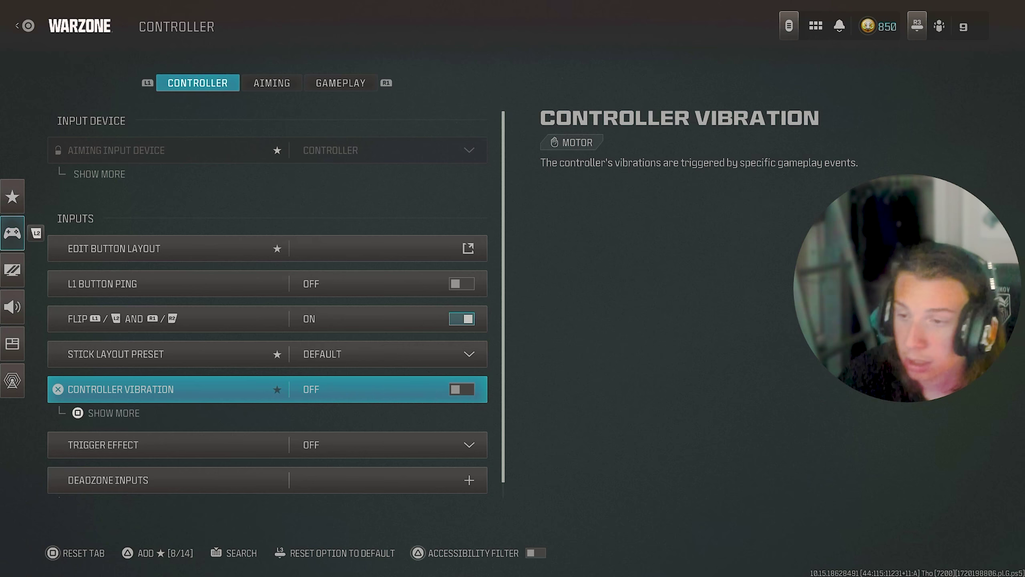
- Expand the Deadzone Inputs group and review the stick test option and the left stick minimum and maximum
{"action": "key", "text": "Down"}
{"action": "key", "text": "Down"}
{"action": "key", "text": "Return"}
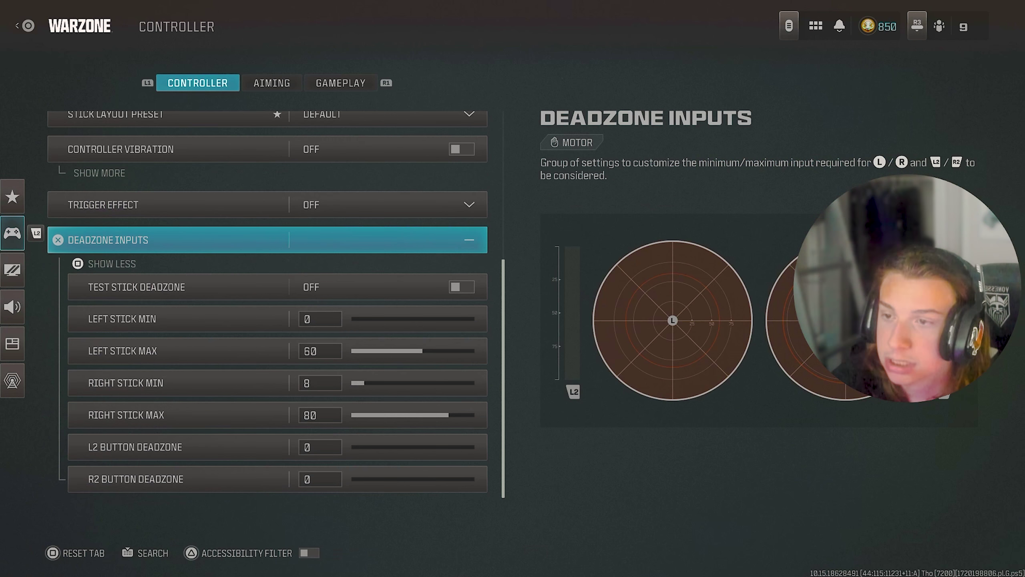
{"action": "key", "text": "Down"}
{"action": "key", "text": "Down"}
{"action": "key", "text": "Up"}
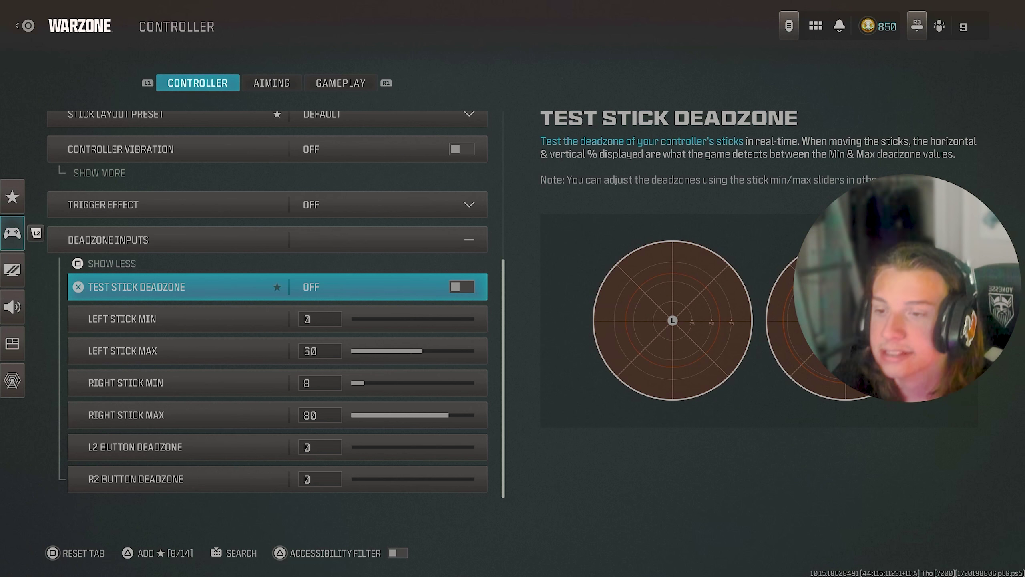
{"action": "key", "text": "Down"}
{"action": "key", "text": "Down"}
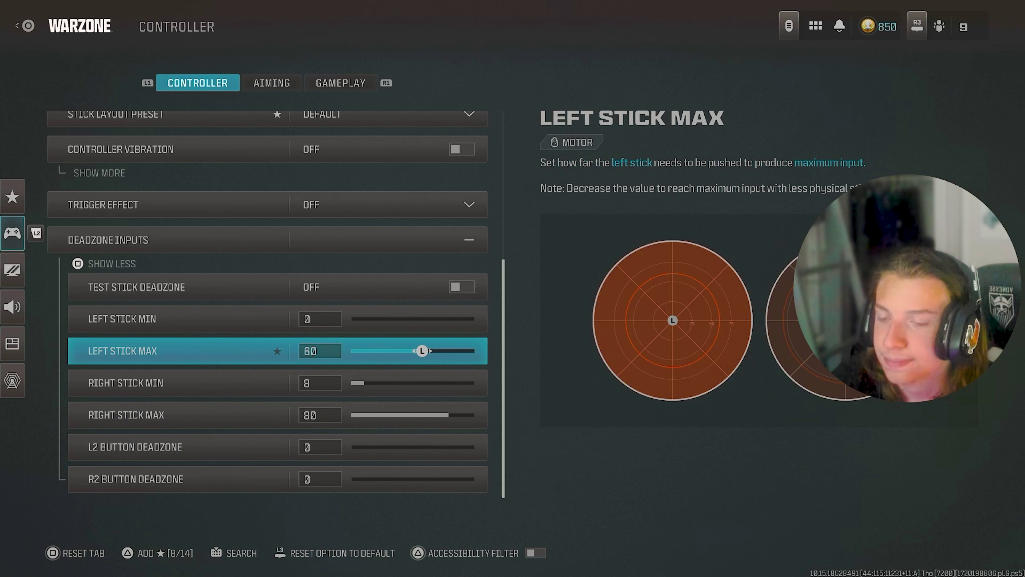
{"action": "key", "text": "Up"}
{"action": "key", "text": "Up"}
{"action": "key", "text": "Down"}
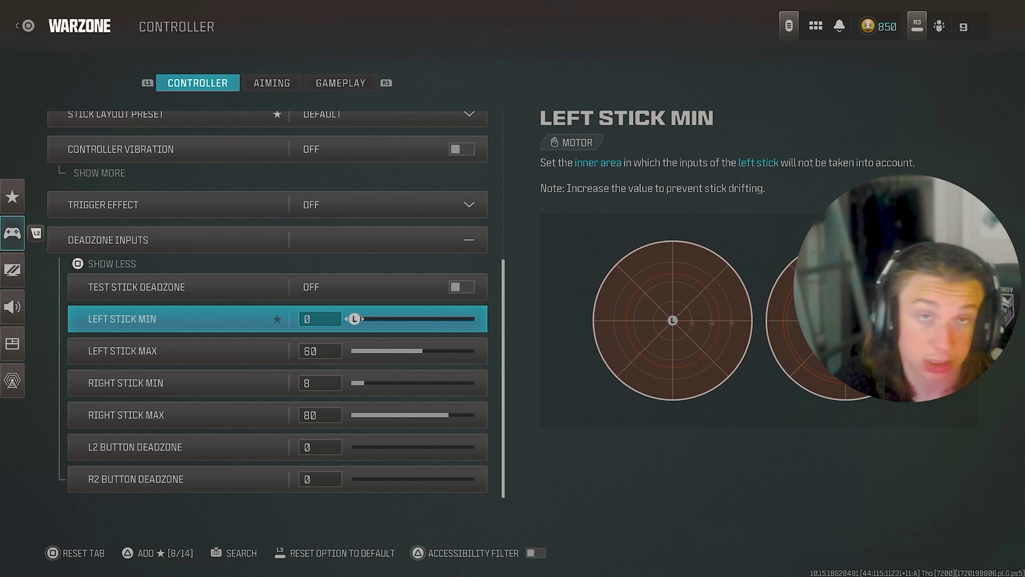
{"action": "key", "text": "Up"}
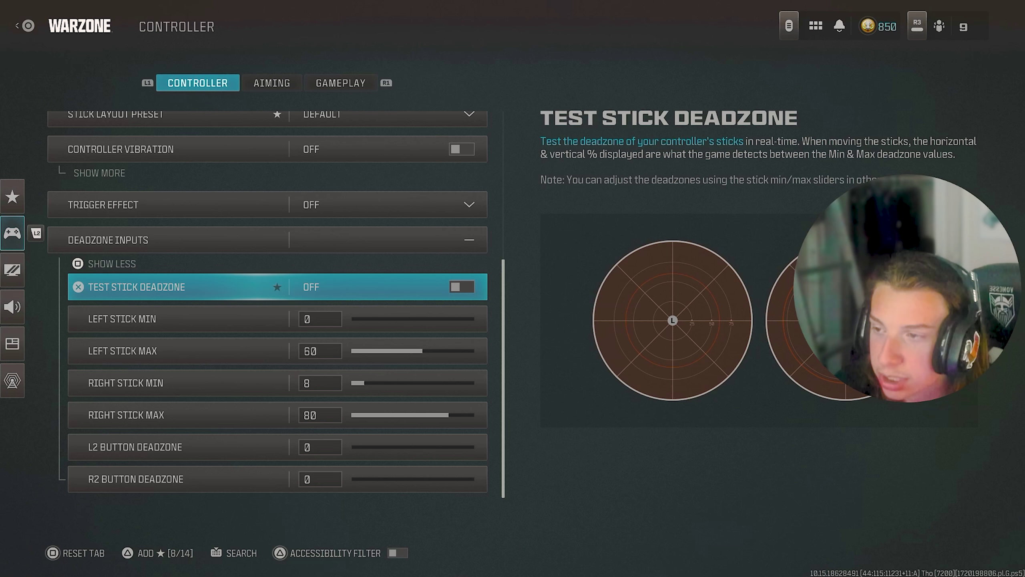
- Test the stick deadzone, set Left Stick Min to 2, and run the deadzone test again
{"action": "key", "text": "Return"}
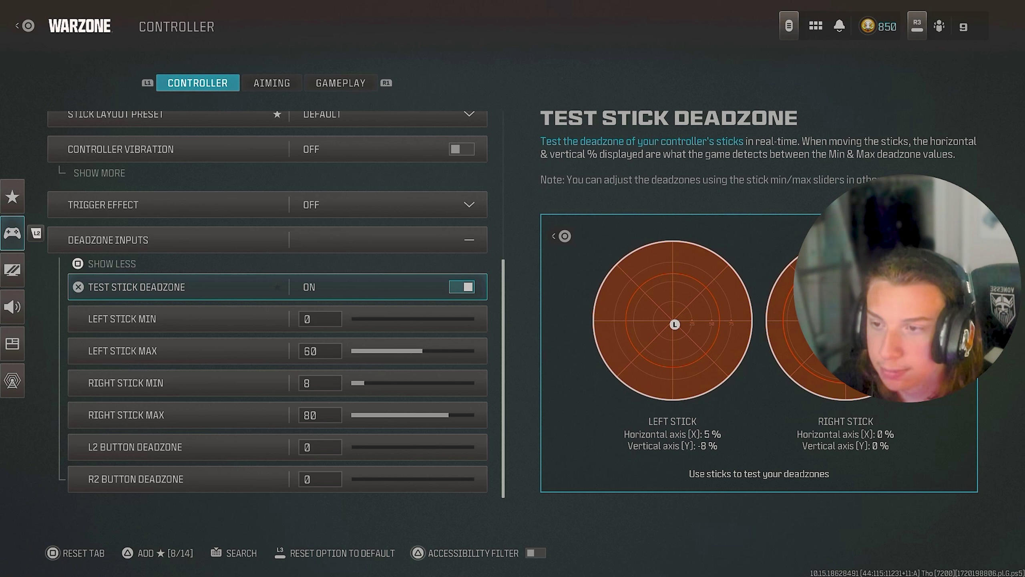
{"action": "key", "text": "Return"}
{"action": "key", "text": "Down"}
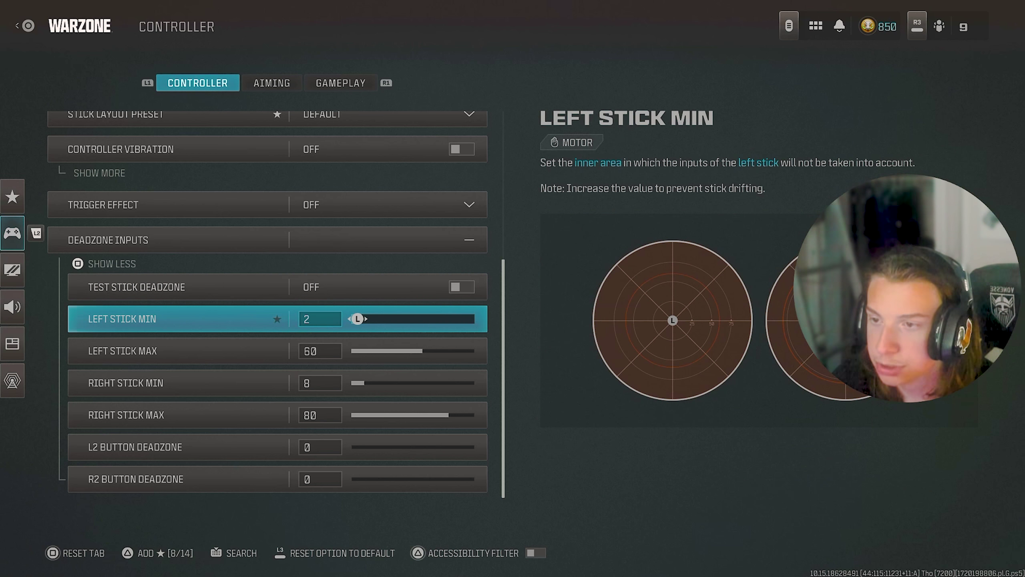
{"action": "key", "text": "Up"}
{"action": "key", "text": "Return"}
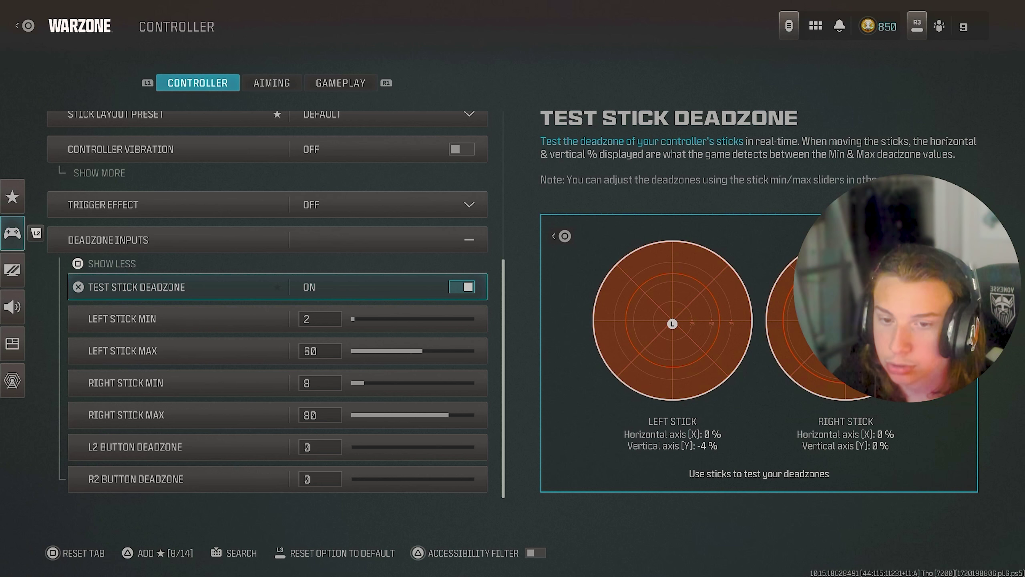
- Raise Left Stick Min to 3 and then 4, testing the stick deadzone after each change
{"action": "key", "text": "Down"}
{"action": "key", "text": "Right"}
{"action": "key", "text": "Up"}
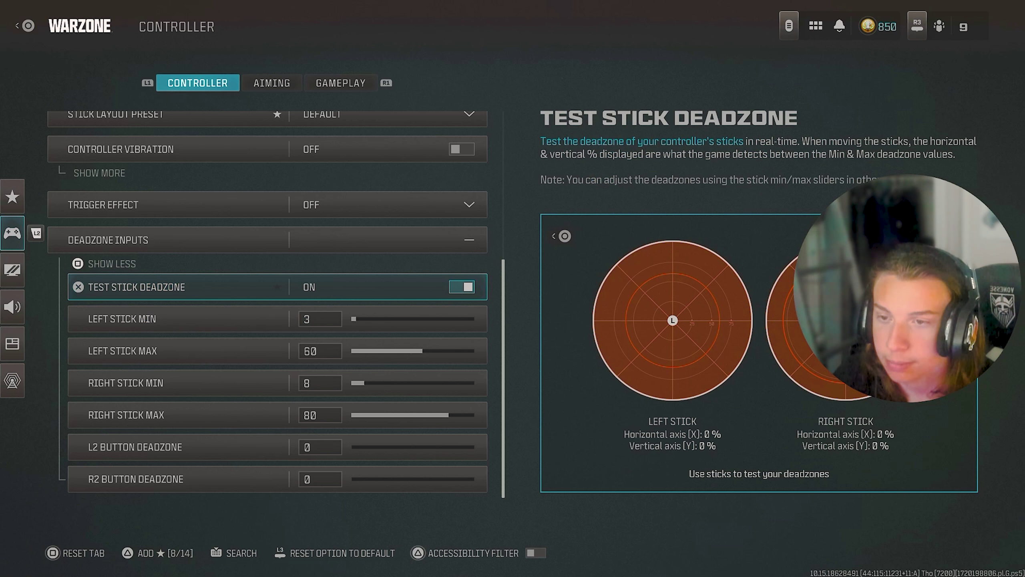
{"action": "key", "text": "Down"}
{"action": "key", "text": "Right"}
{"action": "key", "text": "Up"}
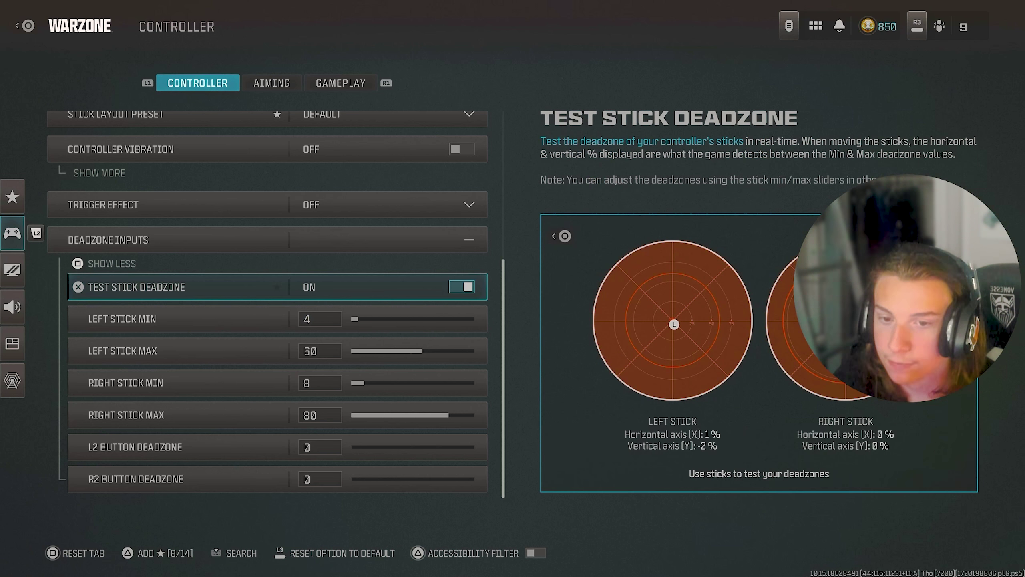
- Raise Left Stick Min to 5 and then 6, testing the deadzone each time, and end the test
{"action": "key", "text": "Down"}
{"action": "key", "text": "Right"}
{"action": "key", "text": "Up"}
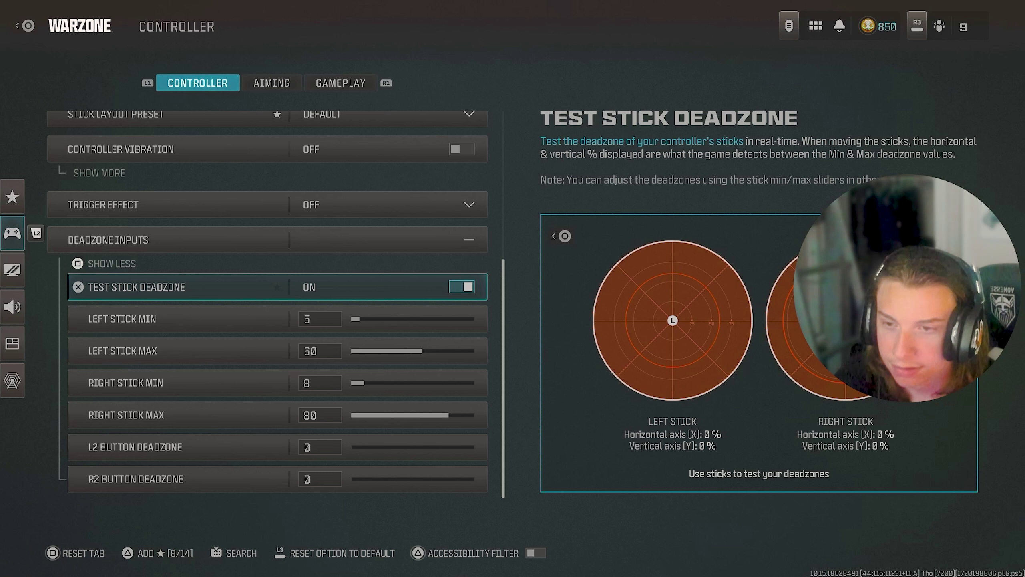
{"action": "key", "text": "Down"}
{"action": "key", "text": "Right"}
{"action": "key", "text": "Up"}
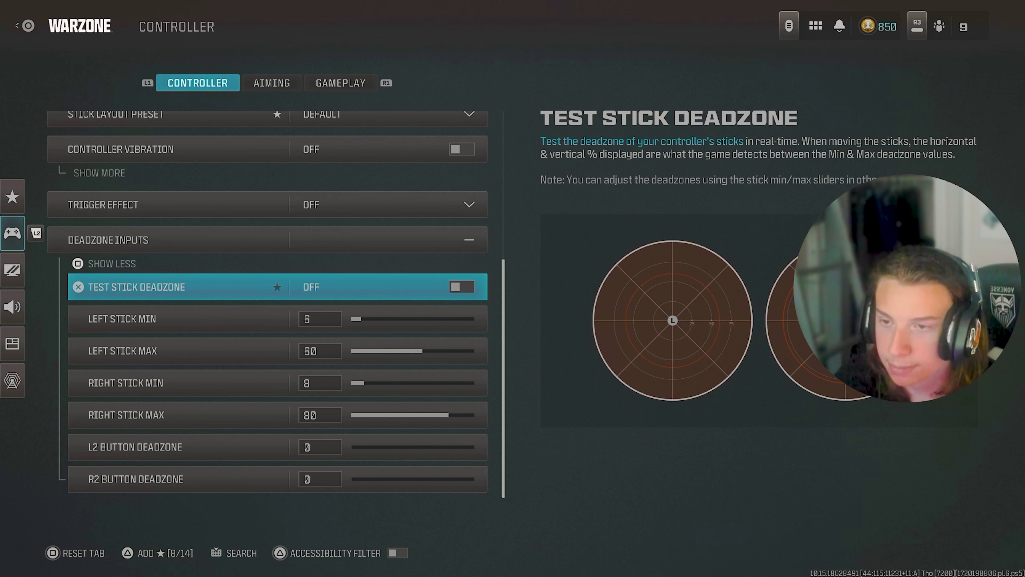
{"action": "key", "text": "Return"}
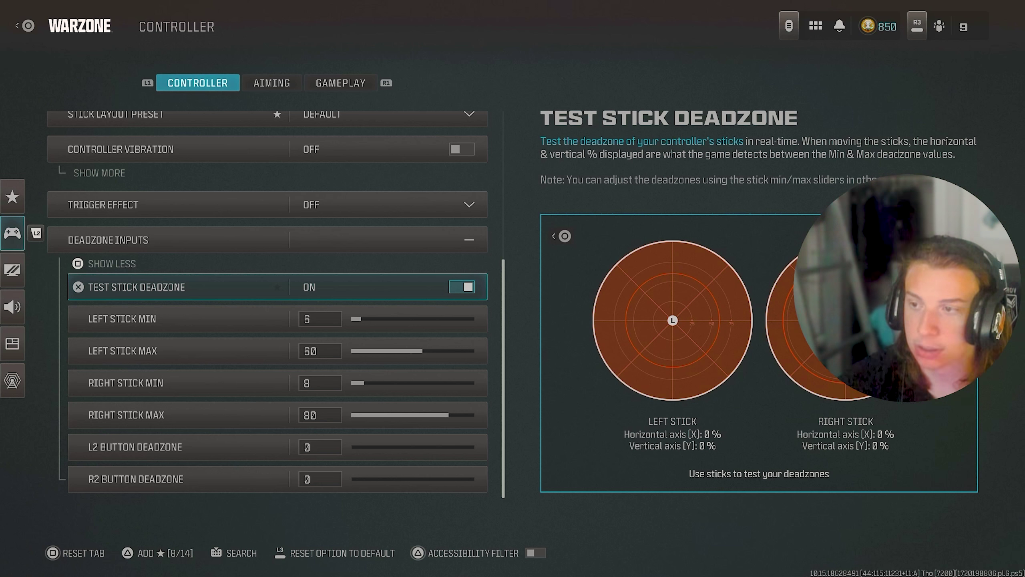
{"action": "key", "text": "Escape"}
- Show the Aiming settings, expand Horizontal Stick Sensitivity and keep its preset on Custom
{"action": "key", "text": "e"}
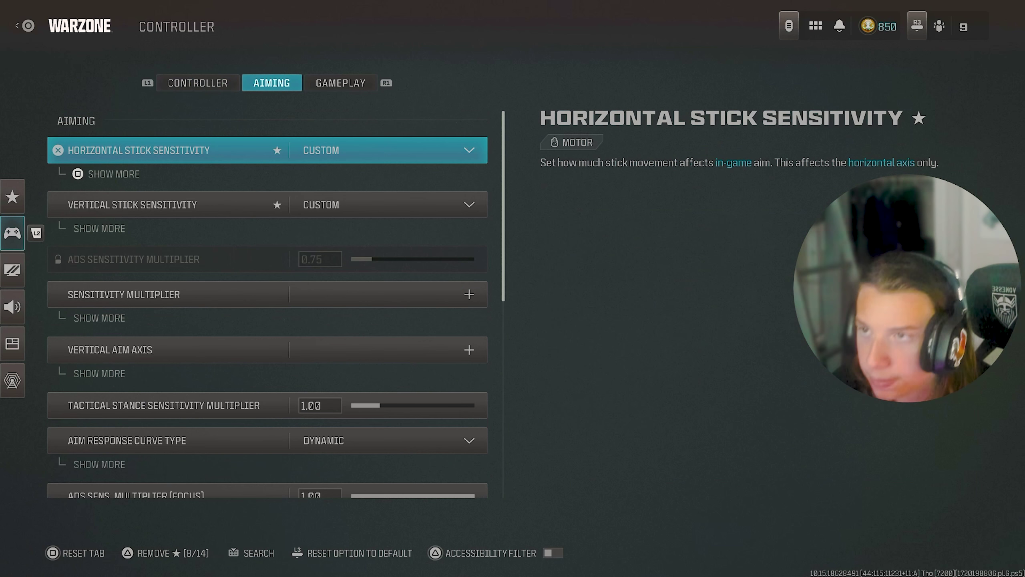
{"action": "key", "text": "r"}
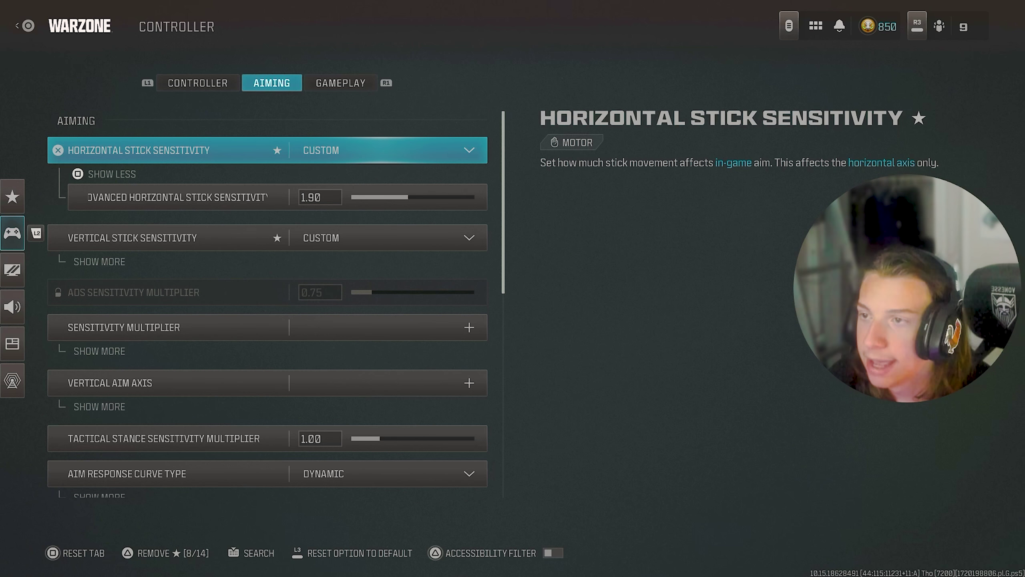
{"action": "key", "text": "Return"}
{"action": "key", "text": "Down"}
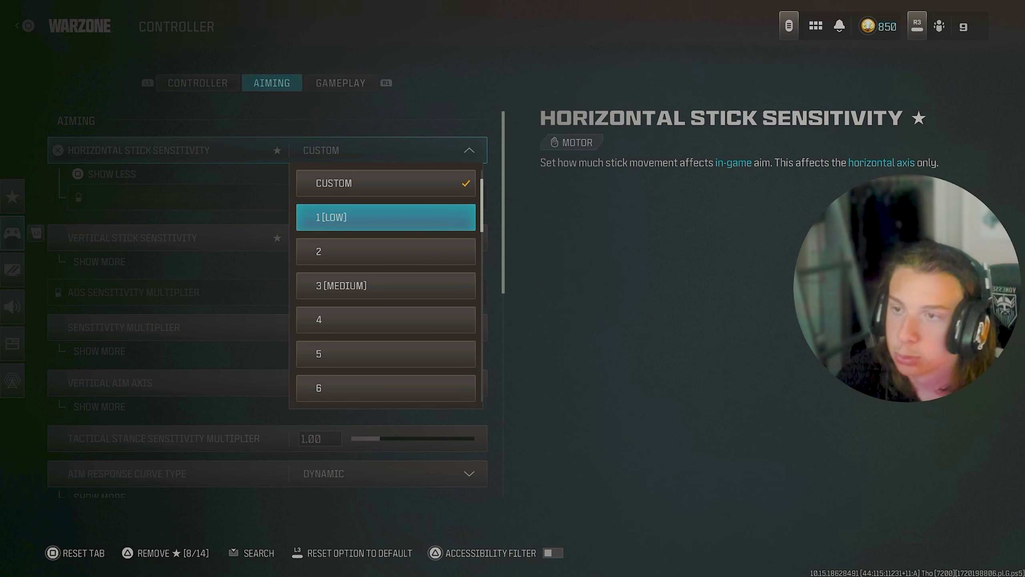
{"action": "key", "text": "Up"}
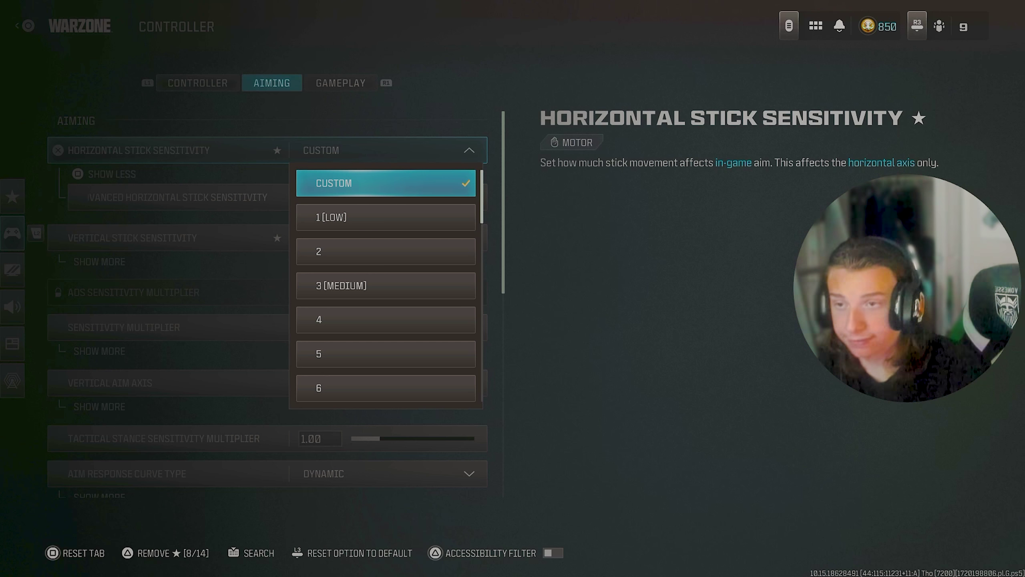
{"action": "key", "text": "Return"}
- Expand Vertical Stick Sensitivity and review the advanced horizontal and vertical stick sensitivity values
{"action": "key", "text": "Down"}
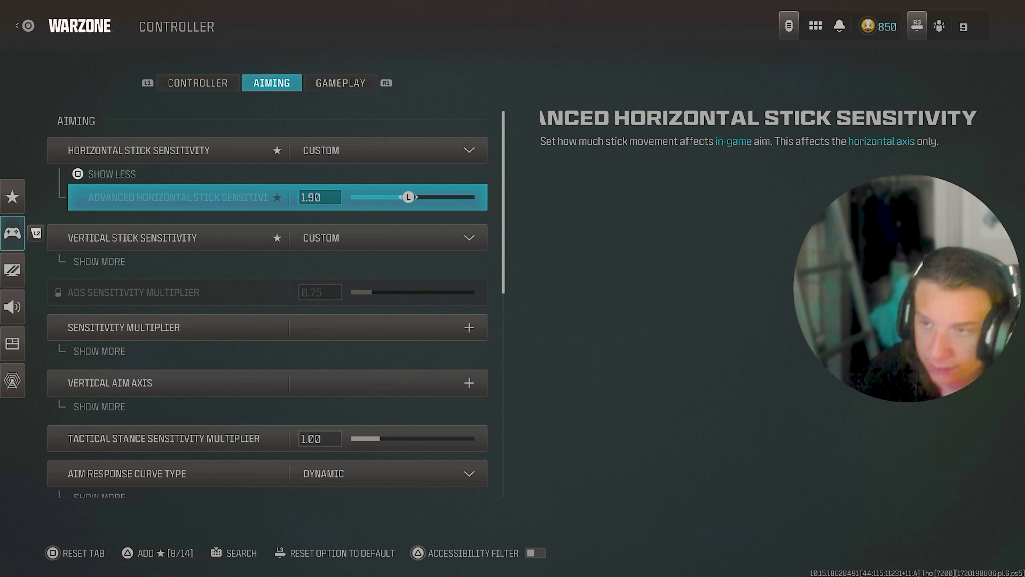
{"action": "key", "text": "Down"}
{"action": "key", "text": "space"}
{"action": "key", "text": "Up"}
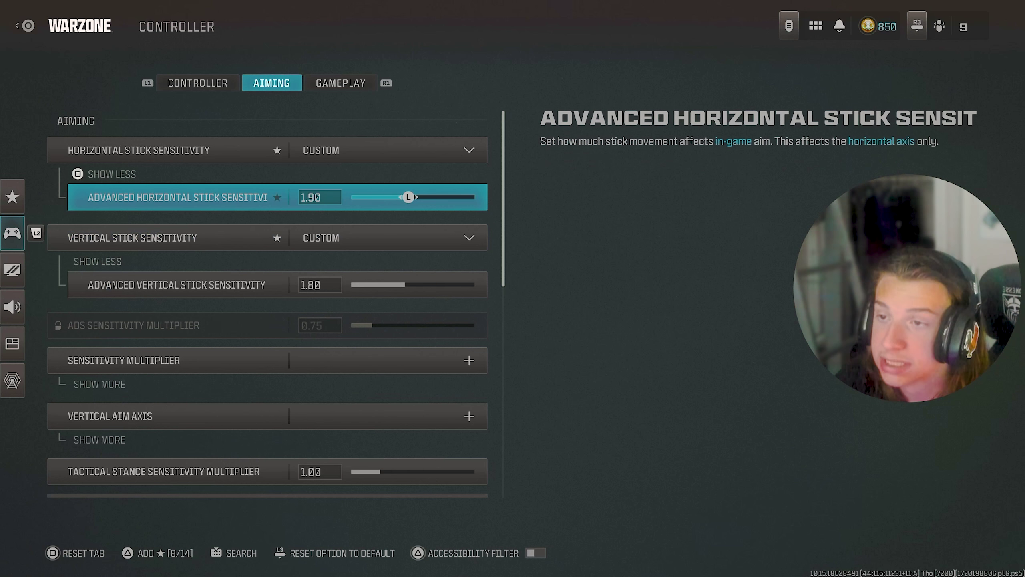
{"action": "key", "text": "Up"}
{"action": "key", "text": "Down"}
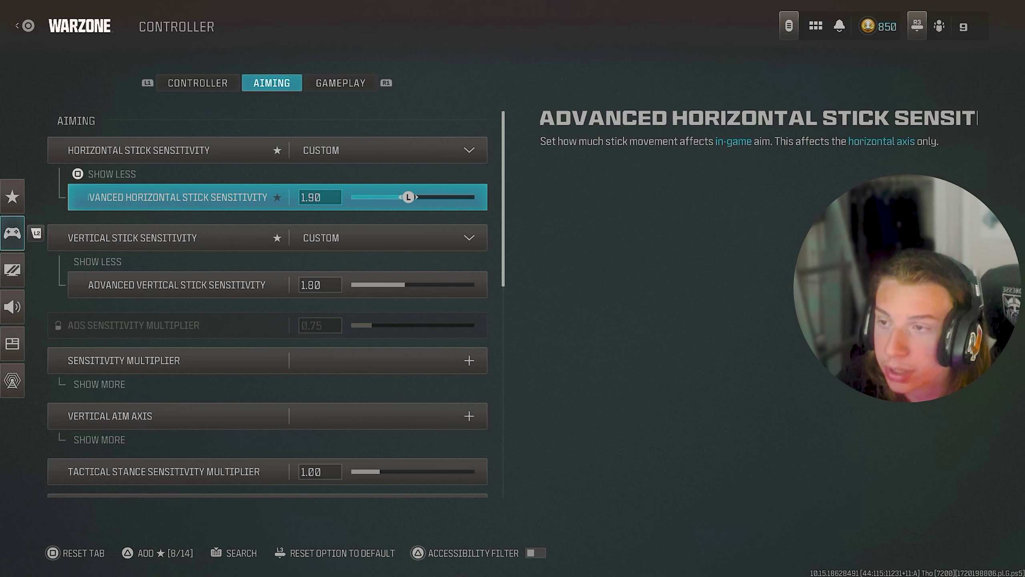
{"action": "key", "text": "Down"}
{"action": "key", "text": "Down"}
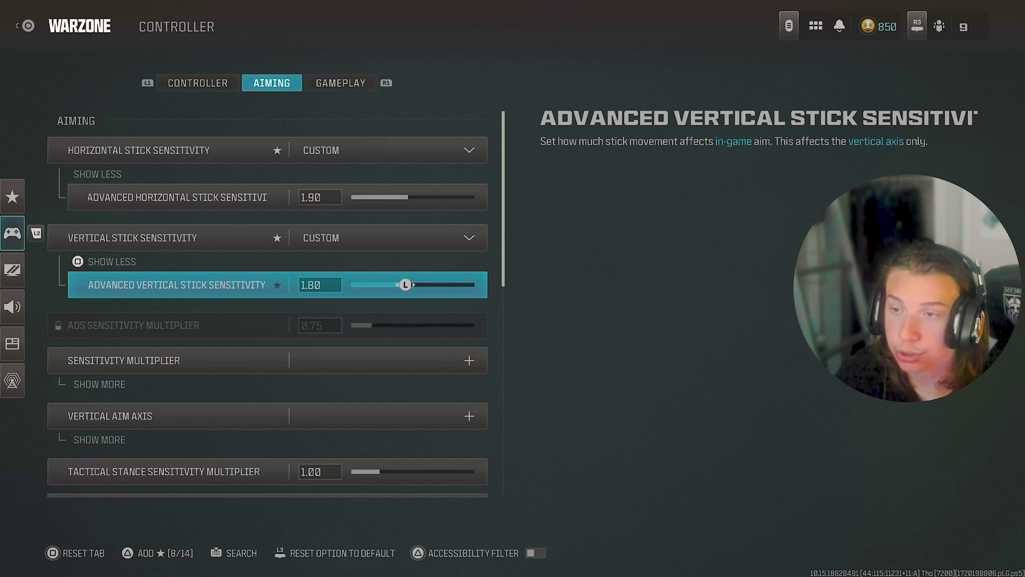
- Expand the Sensitivity Multiplier group, review its third person, ground vehicle, air killstreak and tablet multipliers, and collapse it
{"action": "key", "text": "Down"}
{"action": "key", "text": "Return"}
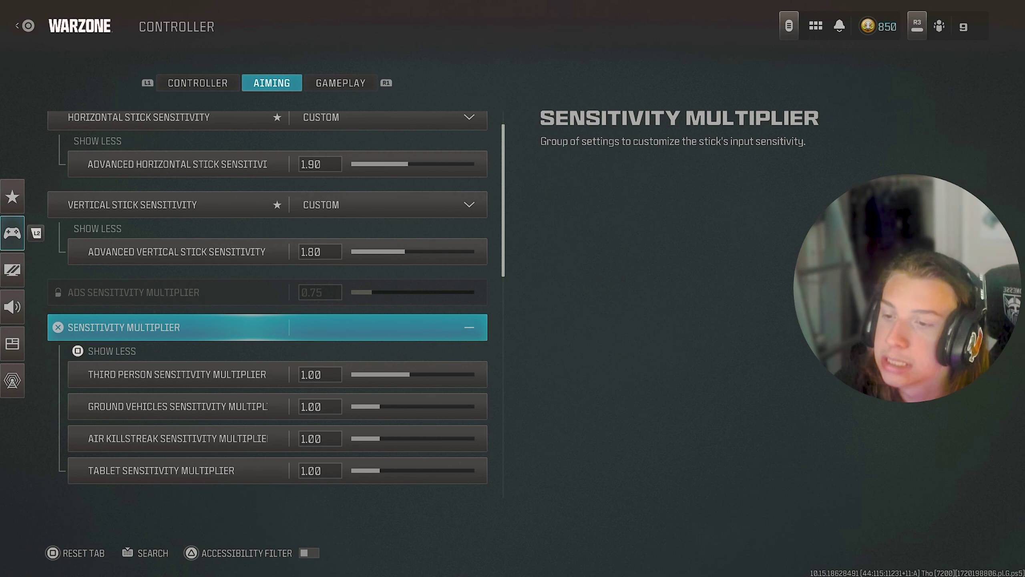
{"action": "key", "text": "Down"}
{"action": "key", "text": "Down"}
{"action": "key", "text": "Down"}
{"action": "key", "text": "Down"}
{"action": "key", "text": "Up"}
{"action": "key", "text": "Up"}
{"action": "key", "text": "Up"}
{"action": "key", "text": "Up"}
{"action": "key", "text": "Return"}
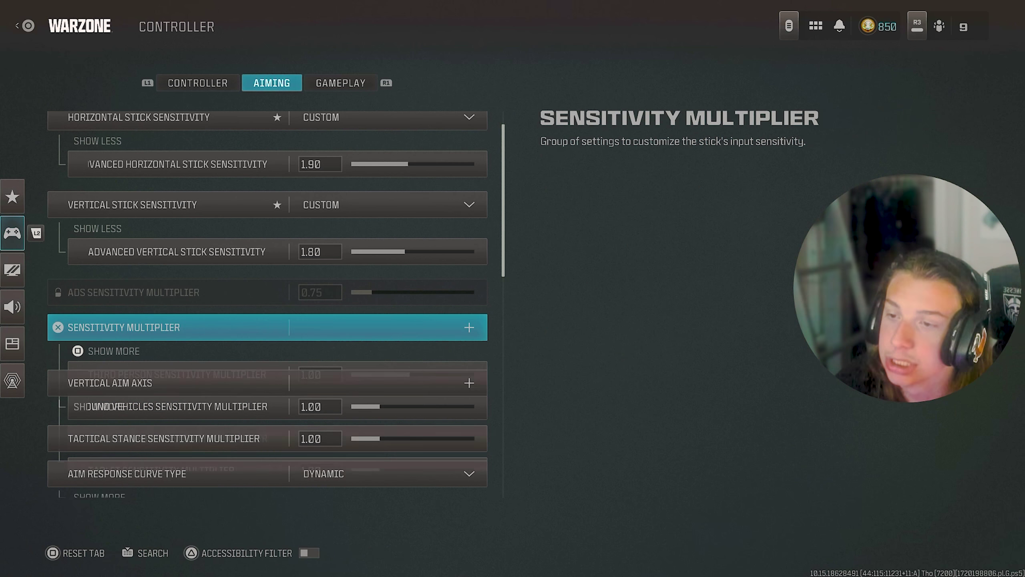
- Review the ADS Sensitivity Multiplier, the Vertical Aim Axis group and the Tactical Stance Sensitivity Multiplier
{"action": "key", "text": "Up"}
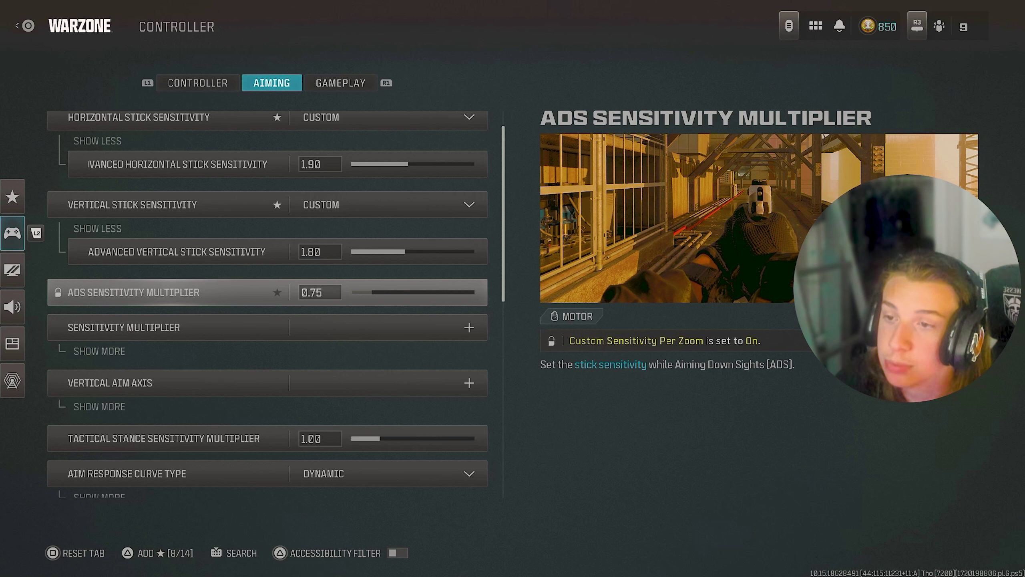
{"action": "key", "text": "Down"}
{"action": "key", "text": "Down"}
{"action": "key", "text": "Down"}
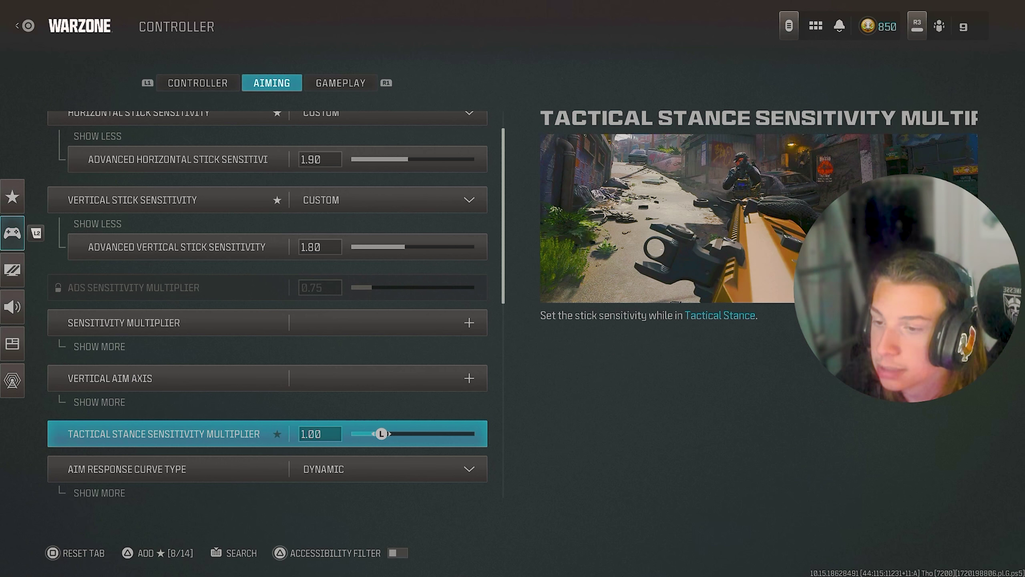
{"action": "key", "text": "Up"}
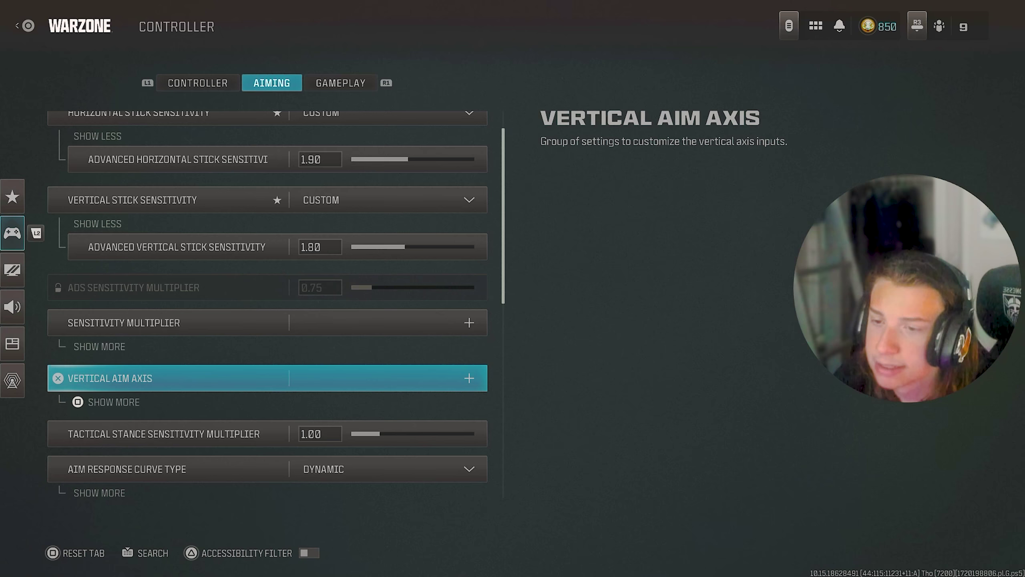
{"action": "key", "text": "Return"}
{"action": "key", "text": "Return"}
{"action": "key", "text": "Down"}
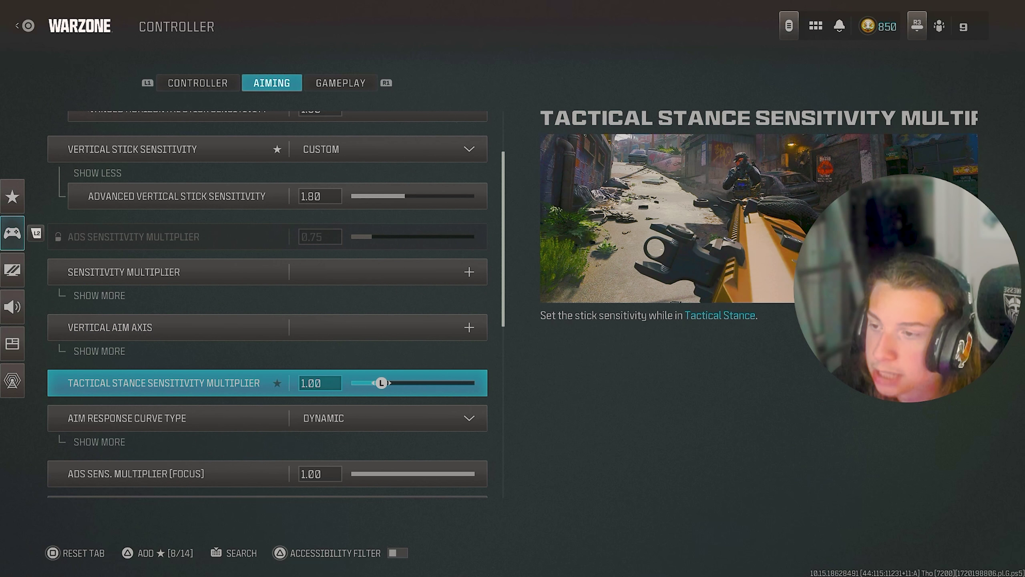
- Expand Aim Response Curve Type, try a slope scale of 0.51, return it to 0.50 and collapse the group
{"action": "key", "text": "Down"}
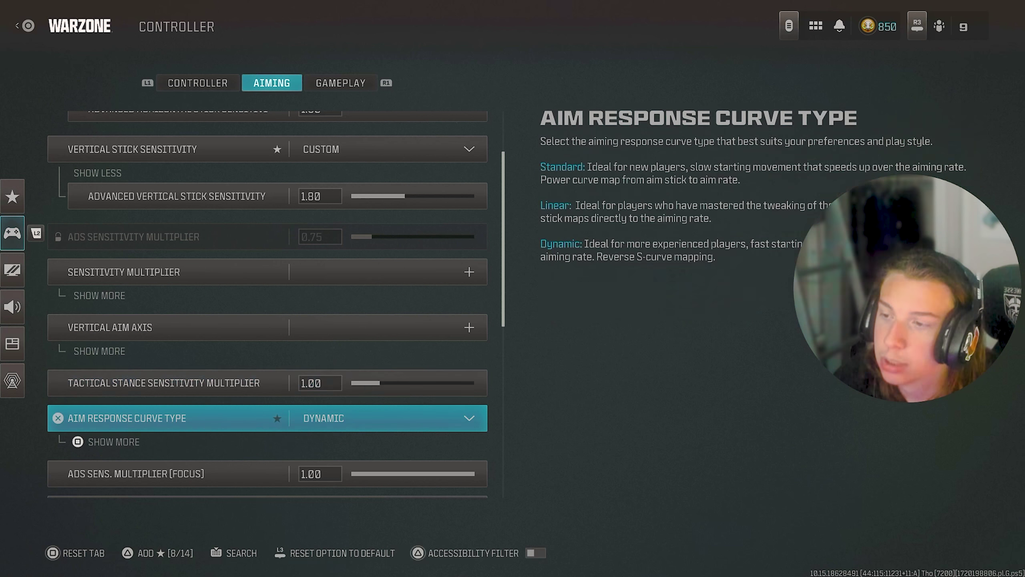
{"action": "key", "text": "Return"}
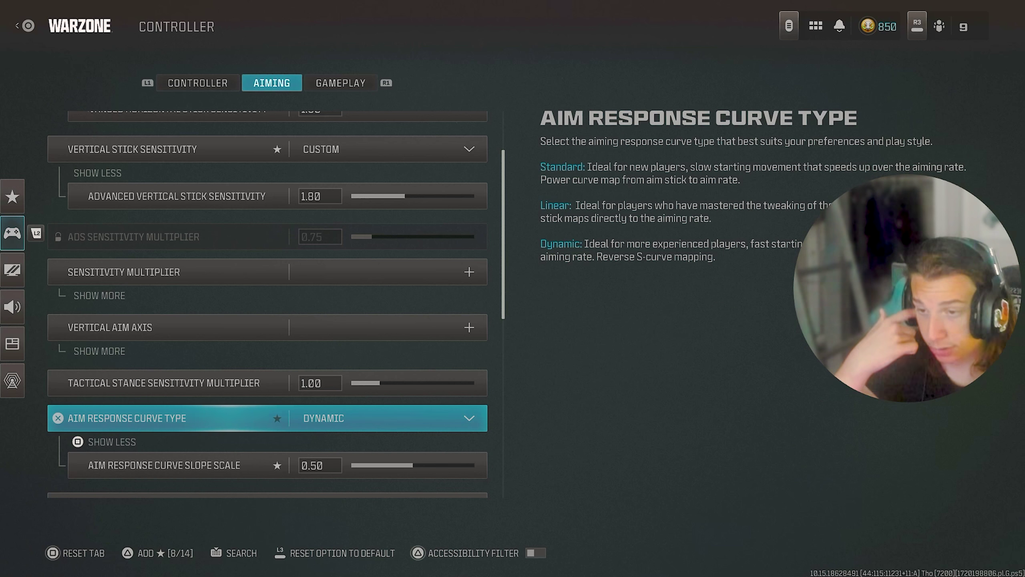
{"action": "key", "text": "Down"}
{"action": "key", "text": "Right"}
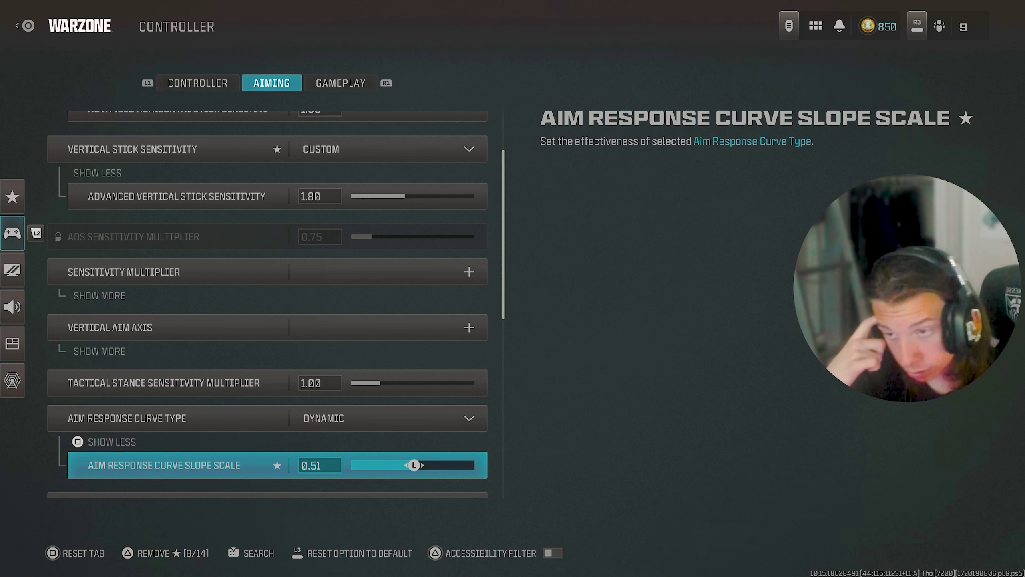
{"action": "key", "text": "Left"}
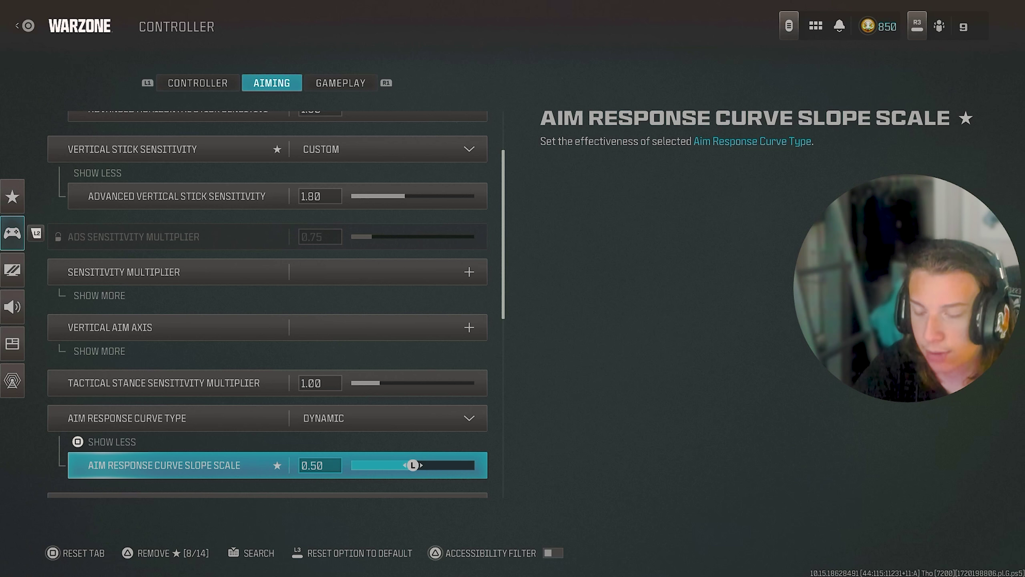
{"action": "key", "text": "Up"}
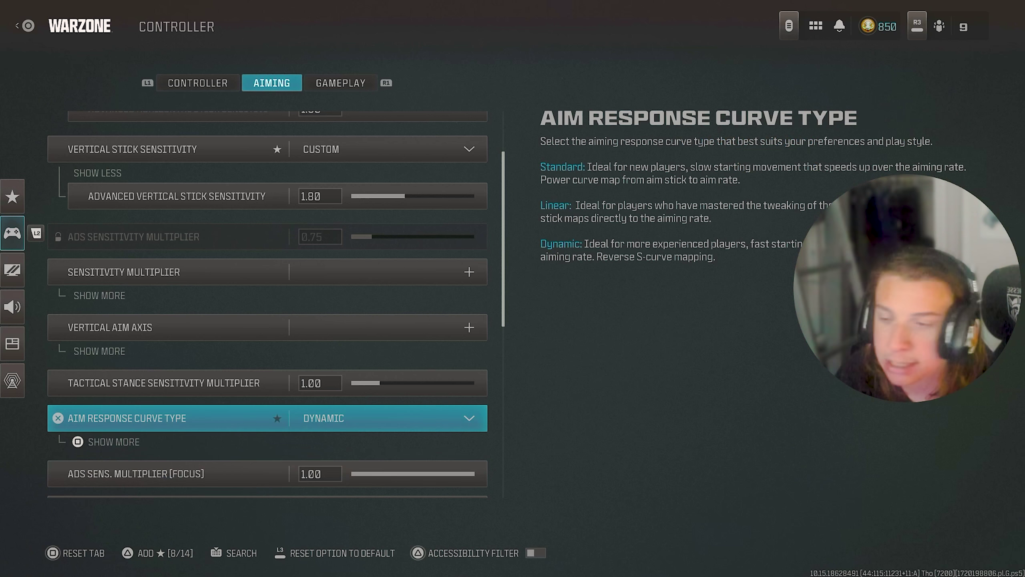
- Review the ADS focus multiplier and ADS Sensitivity Transition Timing, and expand the Custom Sensitivity Per Zoom group
{"action": "key", "text": "Down"}
{"action": "key", "text": "Down"}
{"action": "key", "text": "Up"}
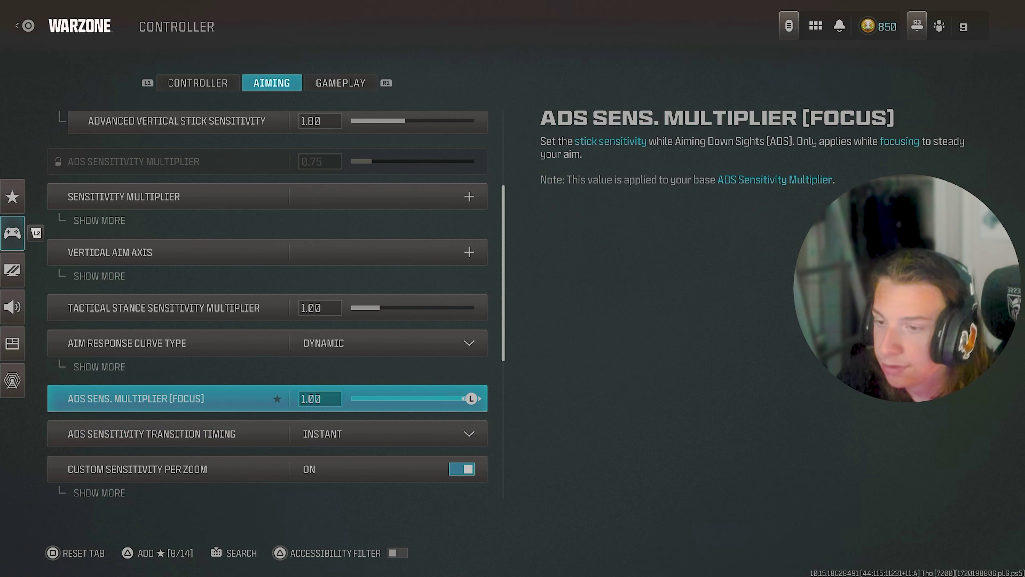
{"action": "key", "text": "Down"}
{"action": "key", "text": "Down"}
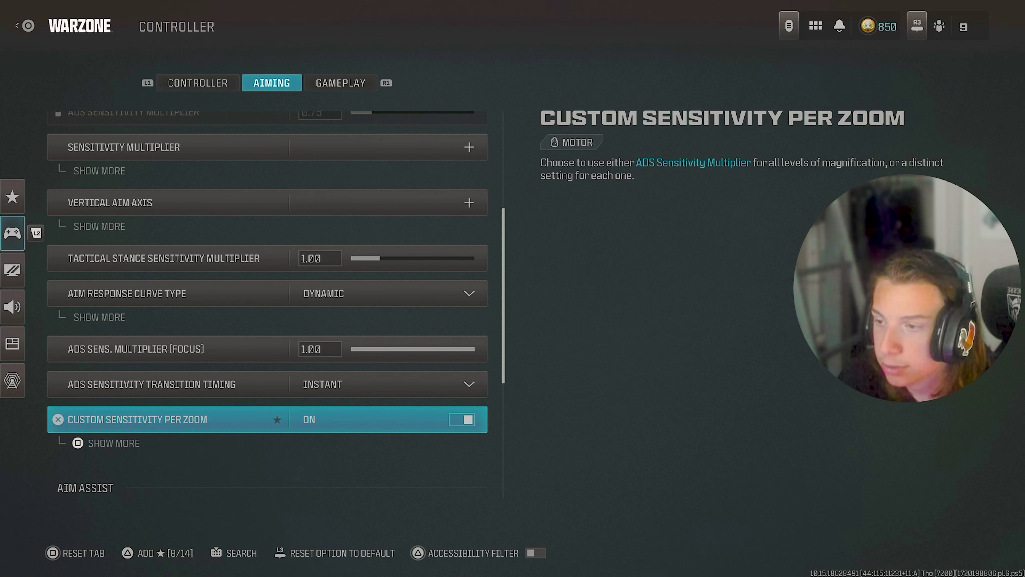
{"action": "key", "text": "space"}
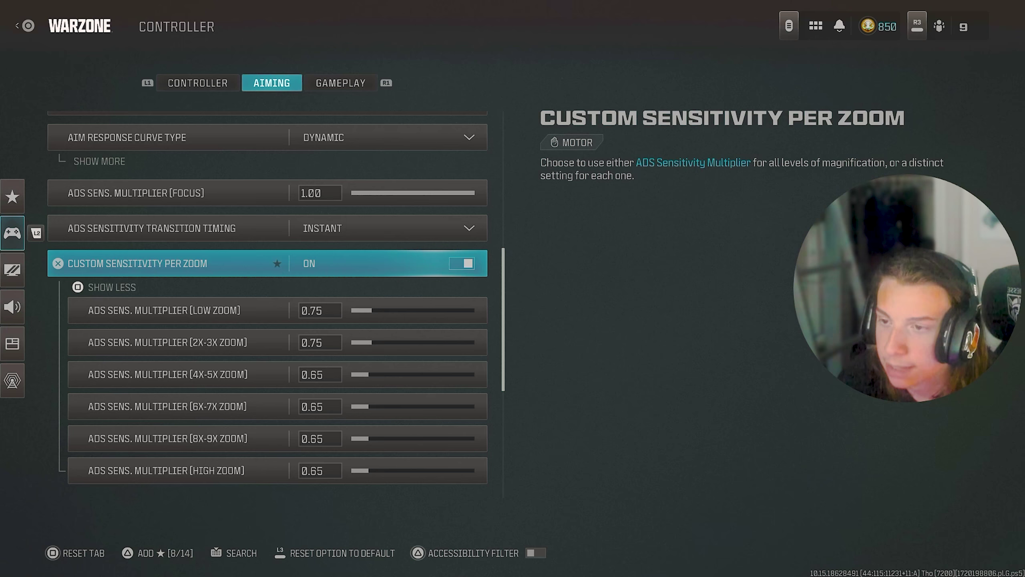
- Review the ADS sensitivity multipliers for every zoom level from low to high, and collapse the Custom Sensitivity Per Zoom group
{"action": "key", "text": "Down"}
{"action": "key", "text": "Down"}
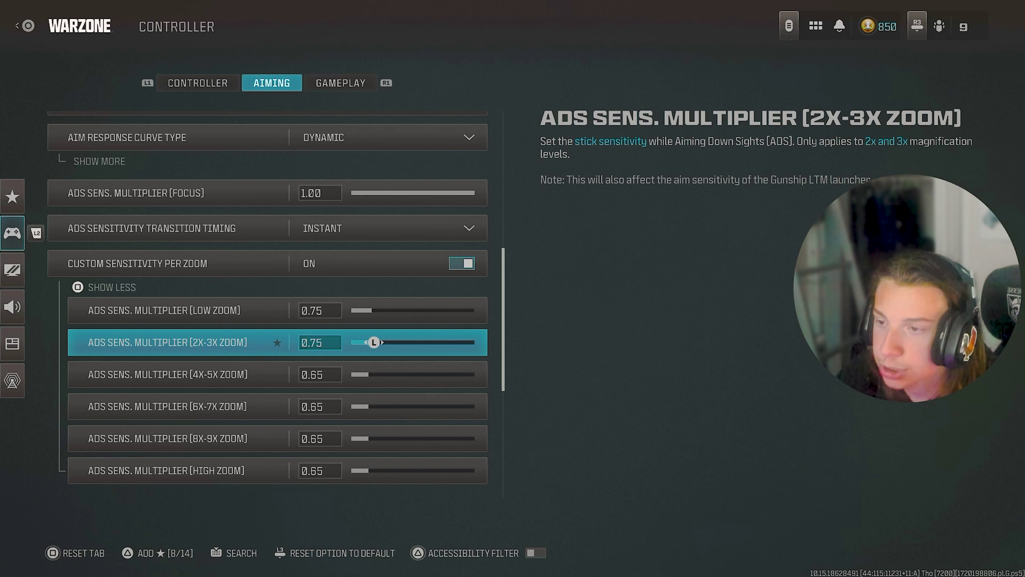
{"action": "key", "text": "Down"}
{"action": "key", "text": "Down"}
{"action": "key", "text": "Down"}
{"action": "key", "text": "Down"}
{"action": "key", "text": "Down"}
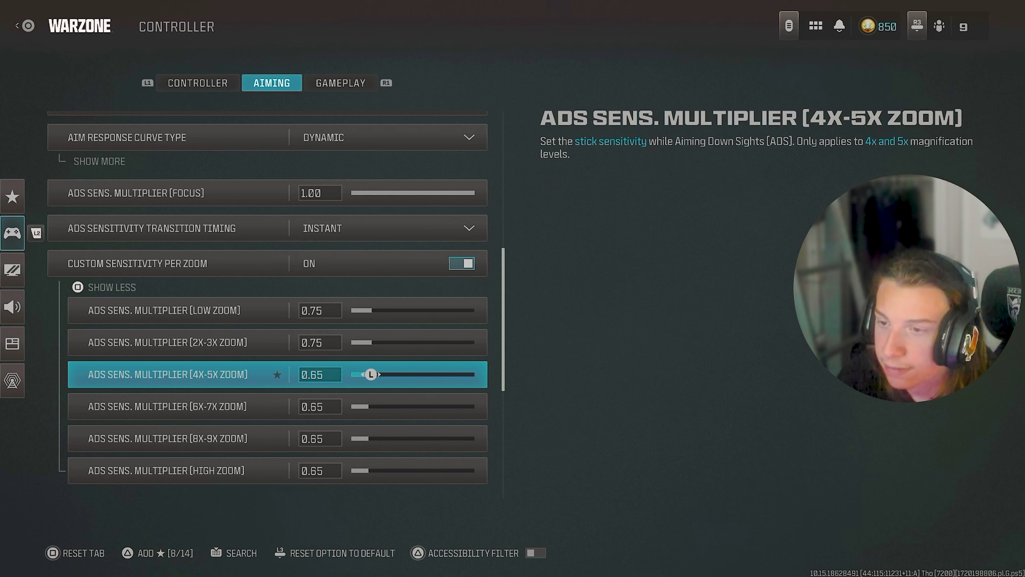
{"action": "key", "text": "Up"}
{"action": "key", "text": "Up"}
{"action": "key", "text": "Up"}
{"action": "key", "text": "Up"}
{"action": "key", "text": "Up"}
{"action": "key", "text": "Down"}
{"action": "key", "text": "Down"}
{"action": "key", "text": "Down"}
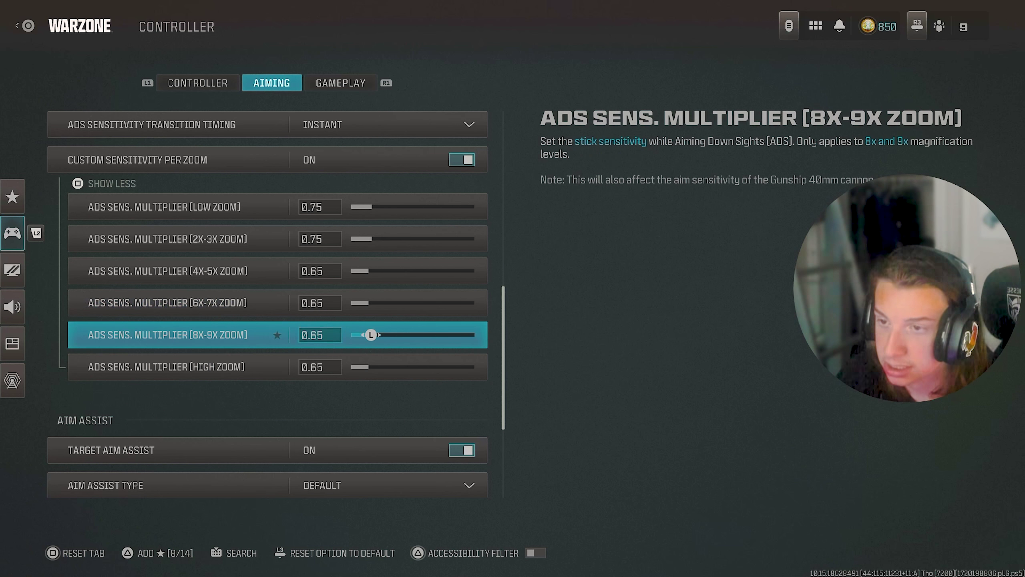
{"action": "key", "text": "Down"}
{"action": "key", "text": "Up"}
{"action": "key", "text": "Up"}
{"action": "key", "text": "Up"}
{"action": "key", "text": "Up"}
{"action": "key", "text": "Up"}
{"action": "key", "text": "Up"}
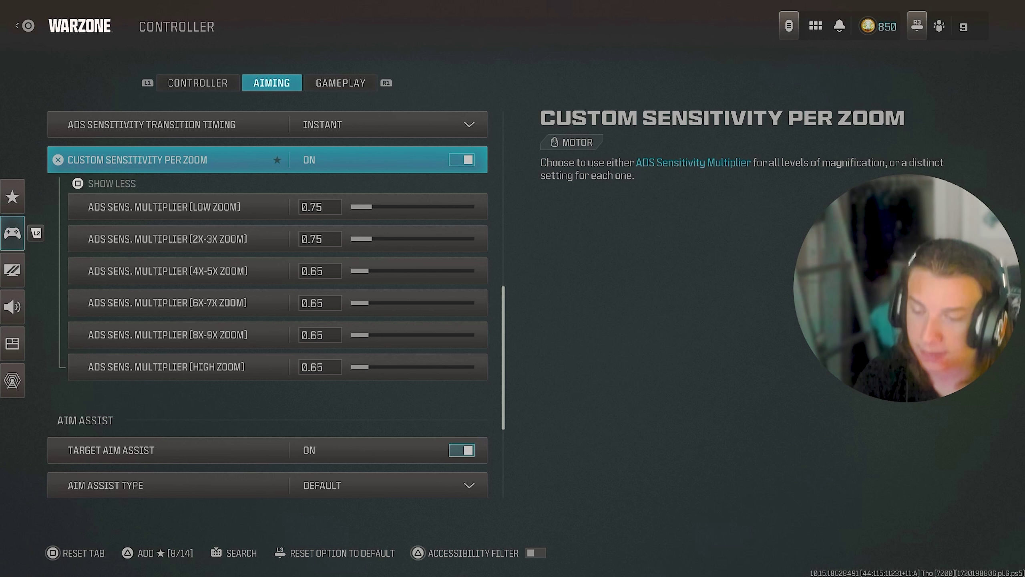
{"action": "key", "text": "space"}
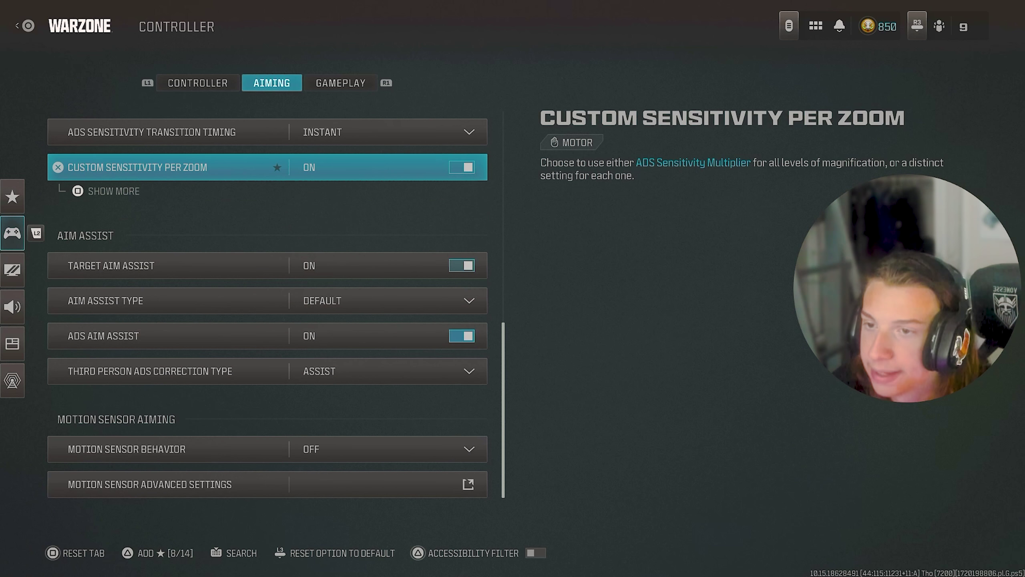
- Review the Aim Assist settings and the Motion Sensor Aiming settings
{"action": "key", "text": "Down"}
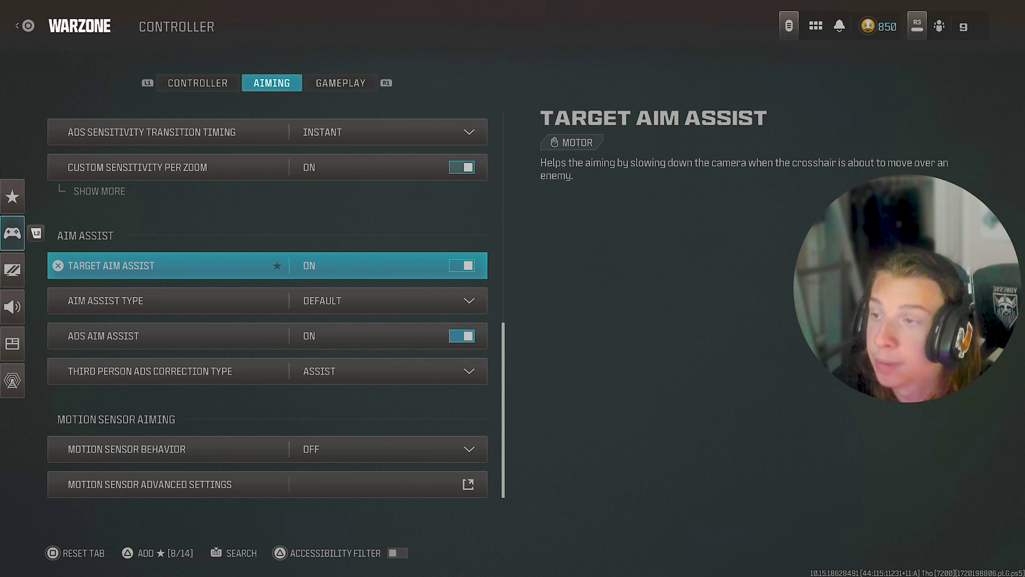
{"action": "key", "text": "Down"}
{"action": "key", "text": "Down"}
{"action": "key", "text": "Down"}
{"action": "key", "text": "Down"}
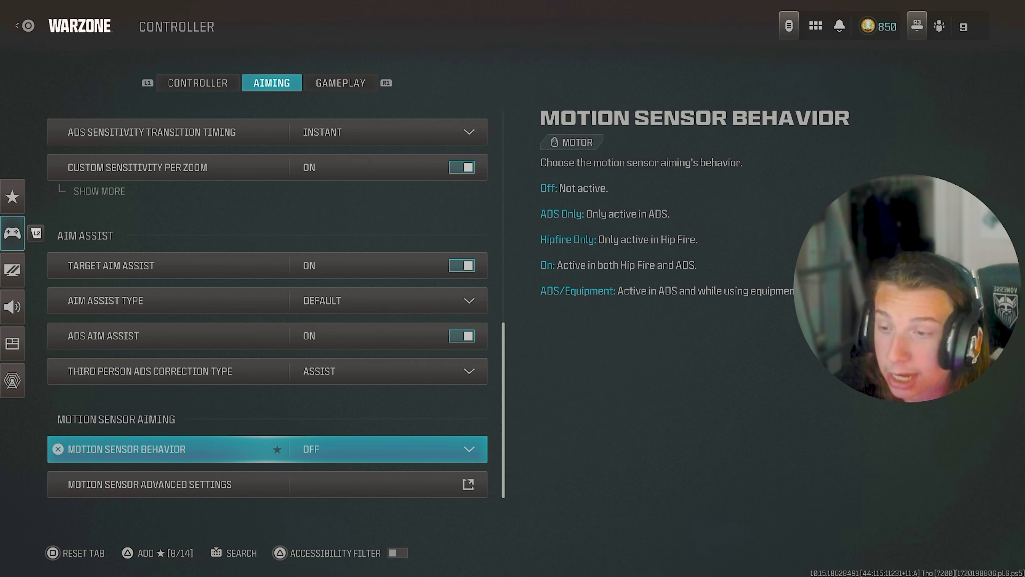
{"action": "key", "text": "Down"}
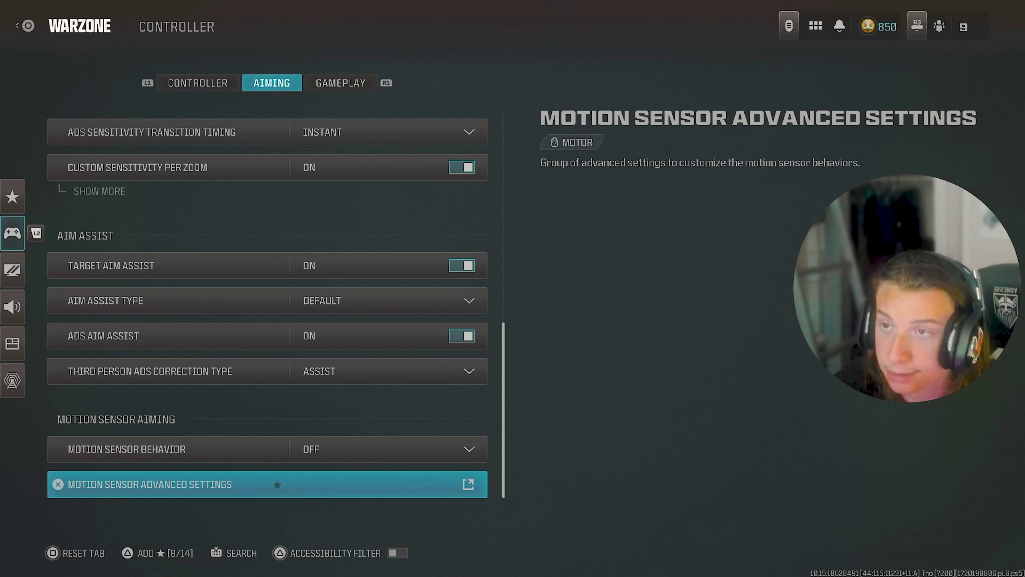
- Show the Gameplay settings and review the movement behaviors from Automatic Sprint through Grounded Mantle
{"action": "key", "text": "e"}
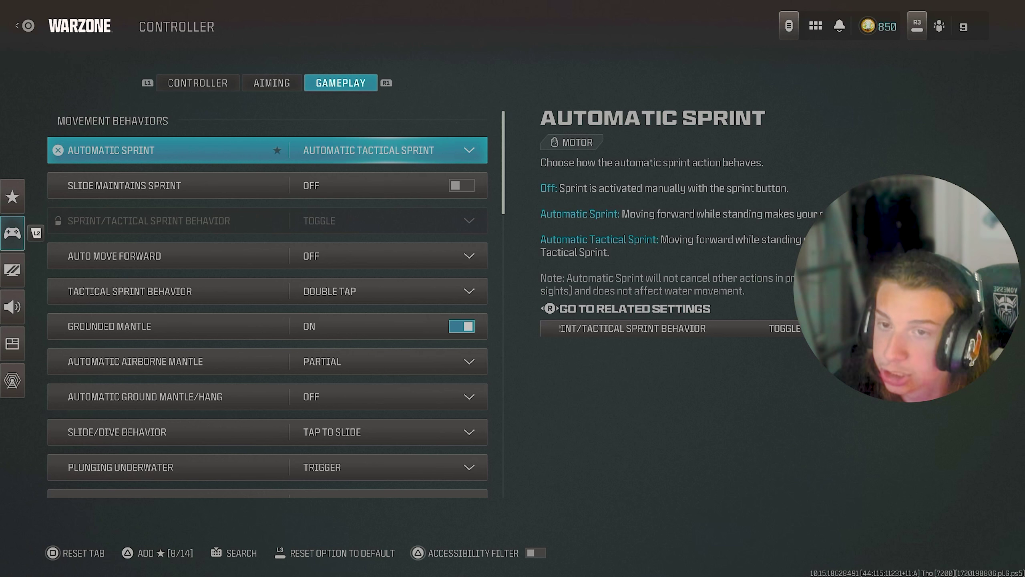
{"action": "key", "text": "Down"}
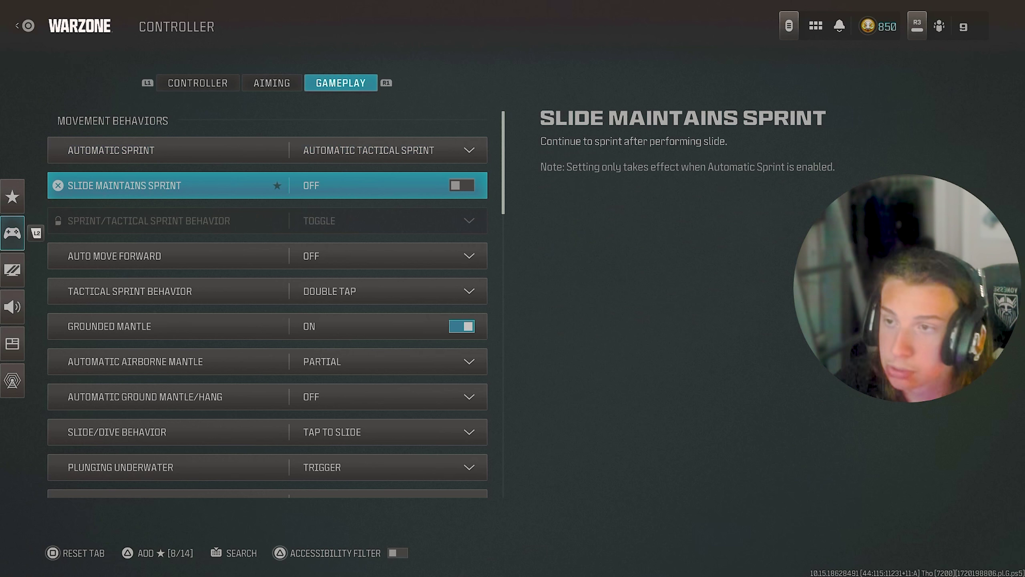
{"action": "key", "text": "Down"}
{"action": "key", "text": "Down"}
{"action": "key", "text": "Down"}
{"action": "key", "text": "Down"}
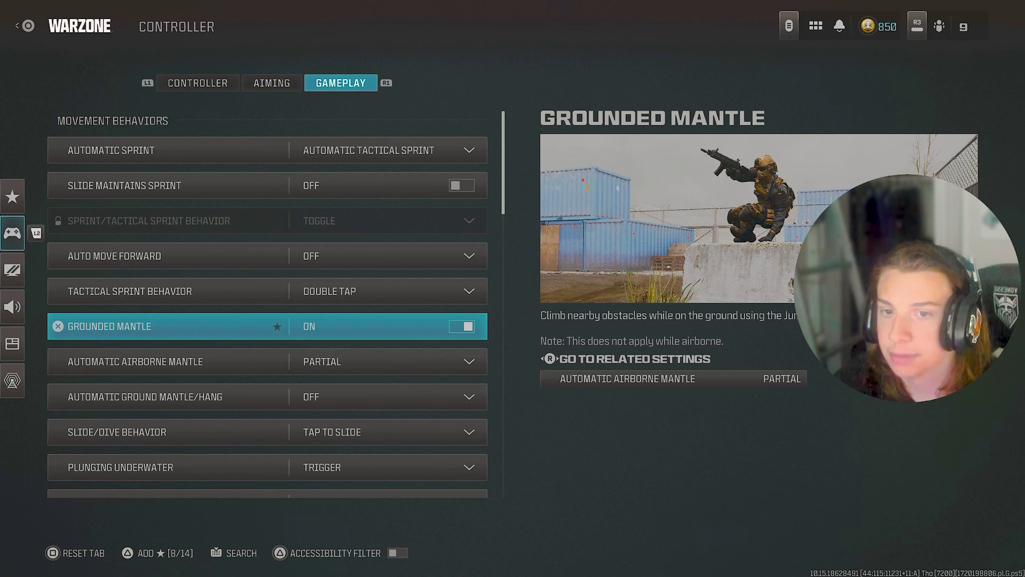
- Review the remaining movement behaviors, from Automatic Airborne Mantle through Slide/Dive Behavior and Ledge Climb Behavior to Gas Mask Activation
{"action": "key", "text": "Down"}
{"action": "key", "text": "Down"}
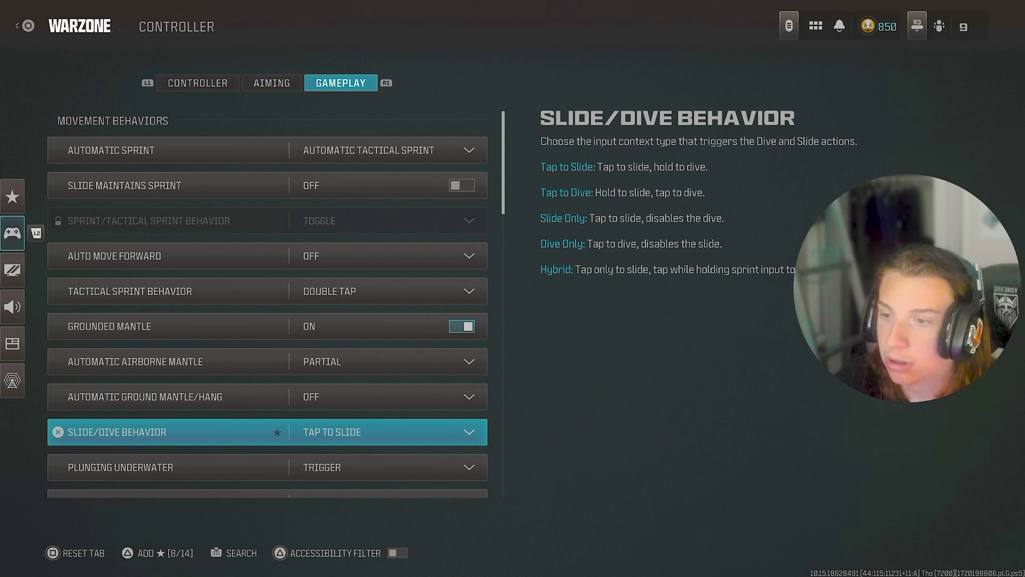
{"action": "key", "text": "Down"}
{"action": "key", "text": "Down"}
{"action": "key", "text": "Down"}
{"action": "key", "text": "Down"}
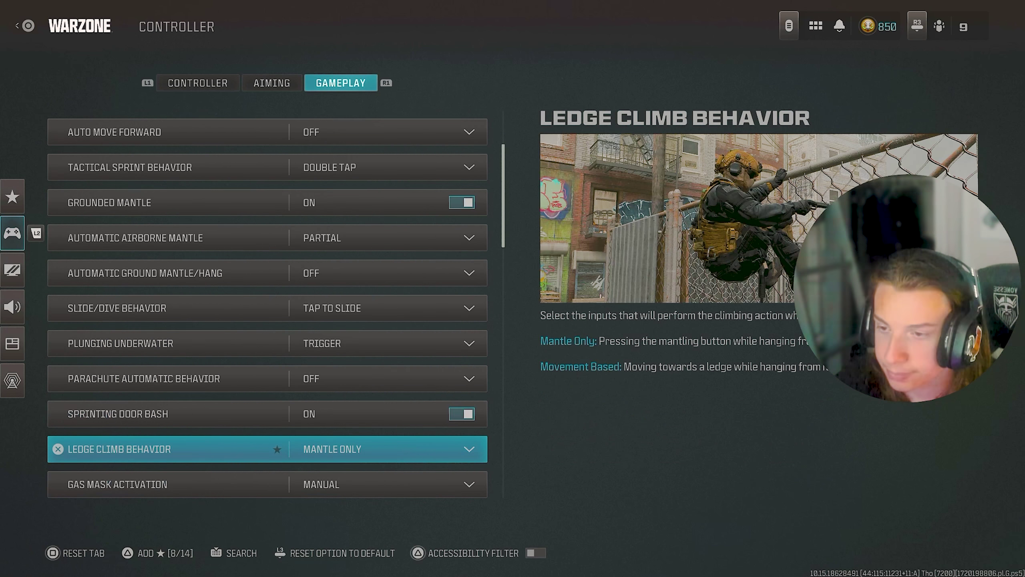
{"action": "key", "text": "Down"}
- Review the combat behaviors from Aim Down Sight Behavior through Tactical Stance Behavior
{"action": "key", "text": "Down"}
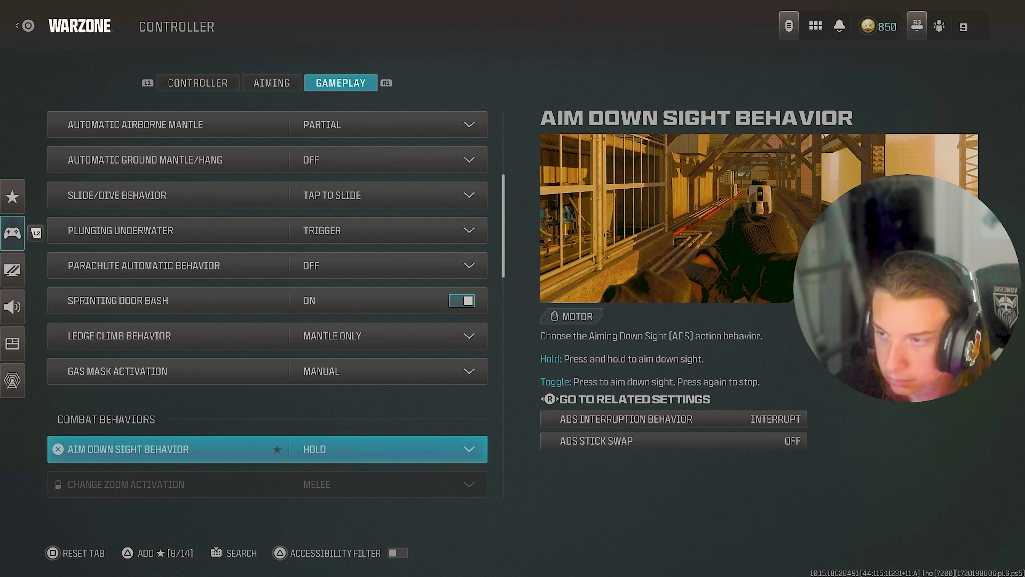
{"action": "key", "text": "Down"}
{"action": "key", "text": "Down"}
{"action": "key", "text": "Down"}
{"action": "key", "text": "Down"}
{"action": "key", "text": "Down"}
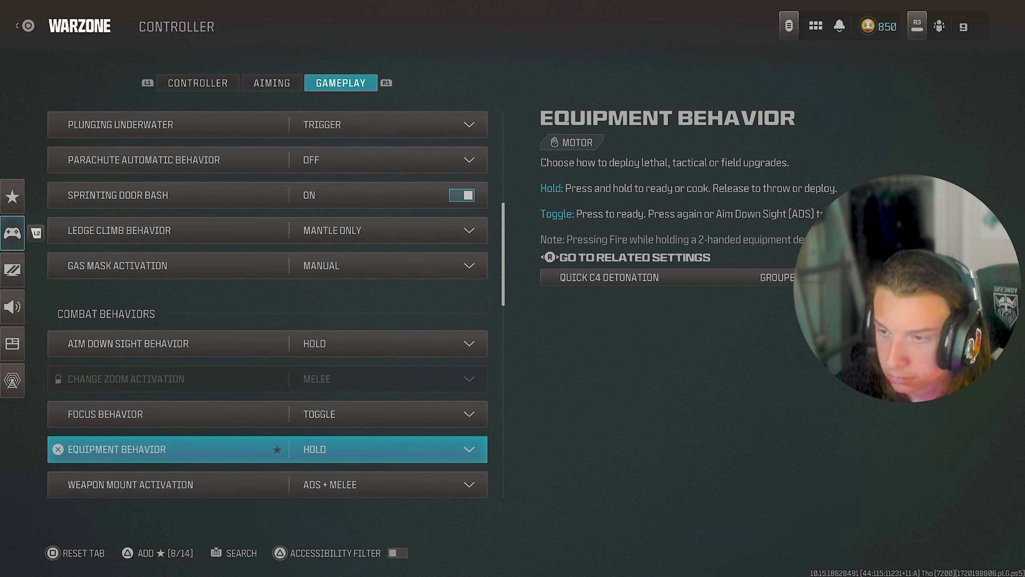
{"action": "key", "text": "Down"}
{"action": "key", "text": "Down"}
{"action": "key", "text": "Down"}
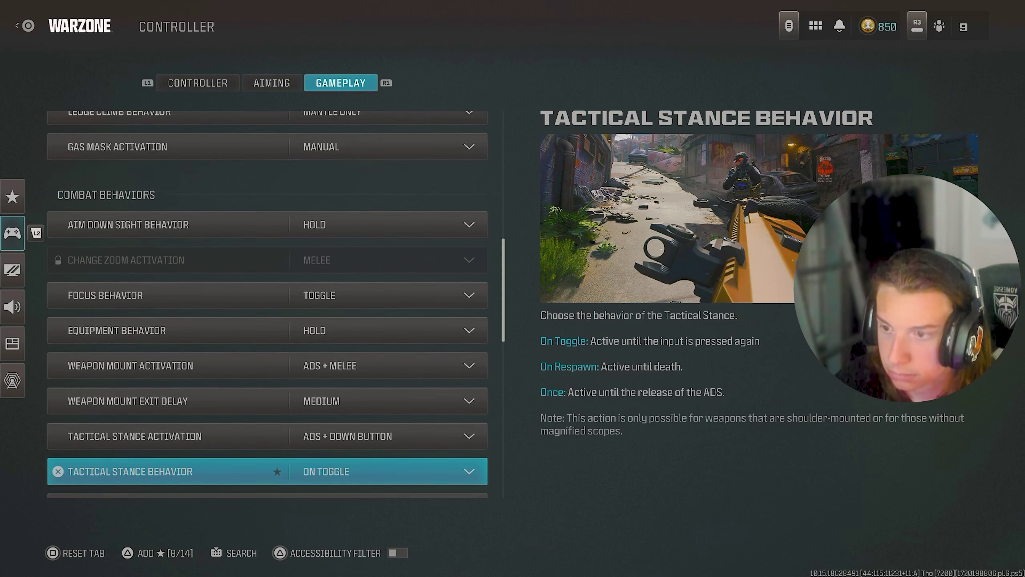
- Review the combat behaviors from Interact/Reload Behavior through Quick C4 Detonation to Akimbo Behavior
{"action": "key", "text": "Down"}
{"action": "key", "text": "Down"}
{"action": "key", "text": "Down"}
{"action": "key", "text": "Down"}
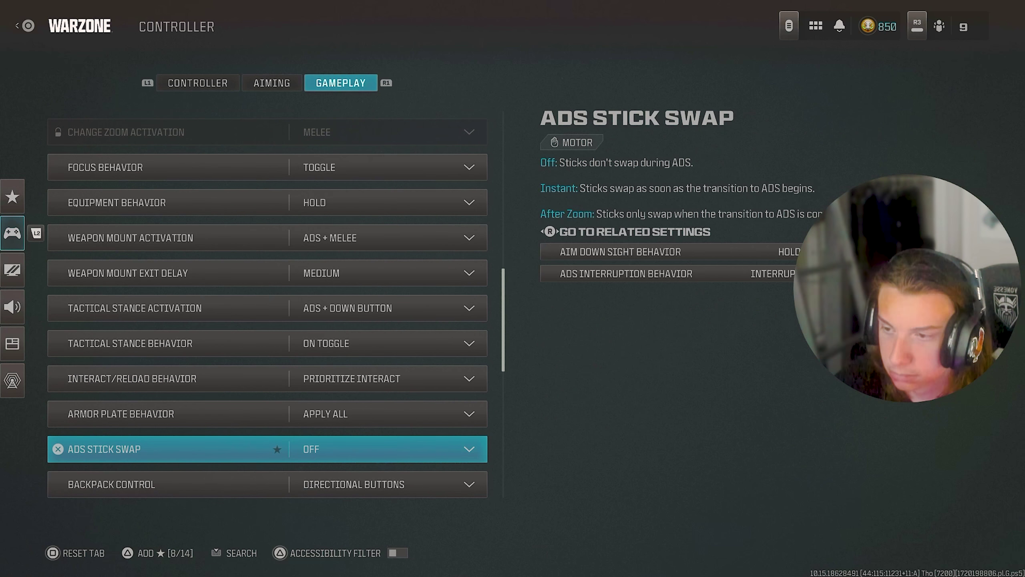
{"action": "key", "text": "Down"}
{"action": "key", "text": "Down"}
{"action": "key", "text": "Down"}
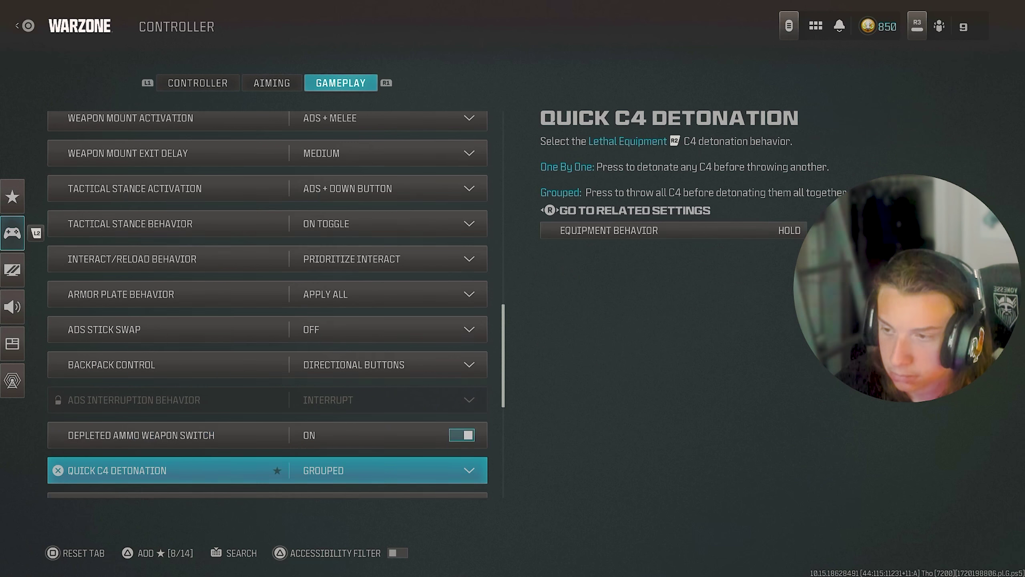
{"action": "key", "text": "Down"}
{"action": "key", "text": "Down"}
- Review the Vehicle Behaviors and Overlay Behaviors settings, including camera recentering and the ping delays
{"action": "key", "text": "Down"}
{"action": "key", "text": "Down"}
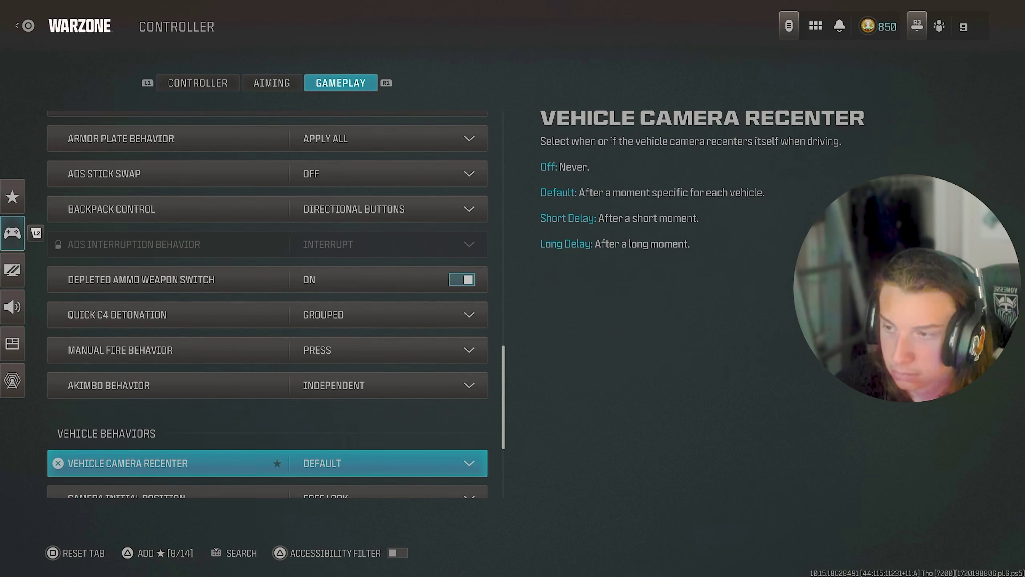
{"action": "key", "text": "Down"}
{"action": "key", "text": "Down"}
{"action": "key", "text": "Down"}
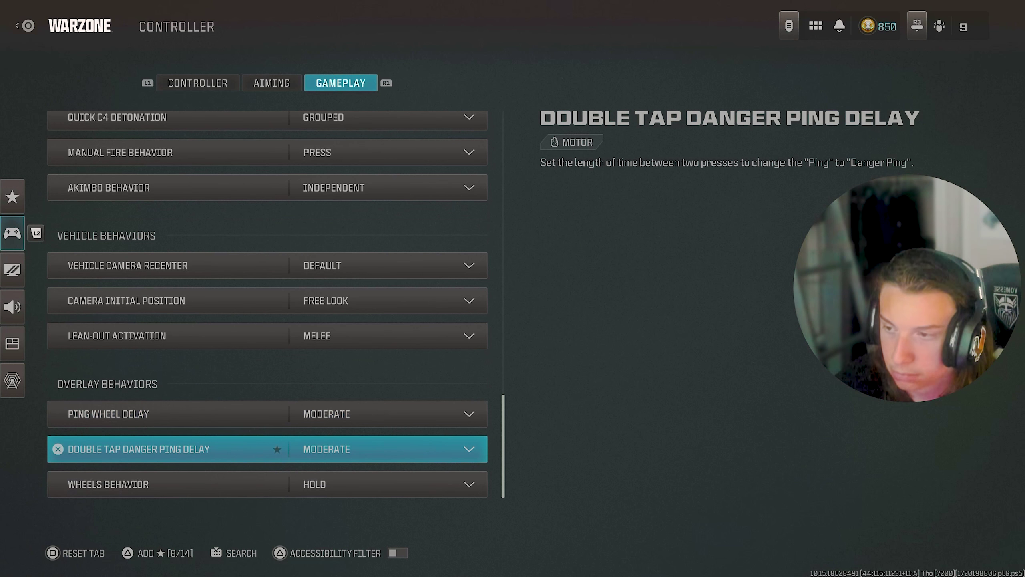
- Show the Graphics settings, and expand and collapse the On-Demand Texture Streaming details
{"action": "key", "text": "Left"}
{"action": "key", "text": "Down"}
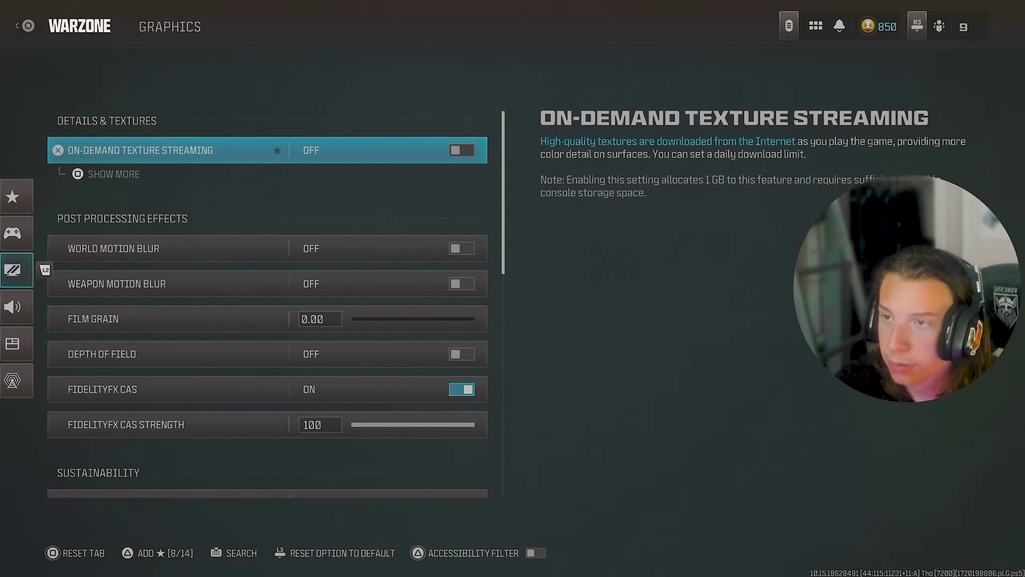
{"action": "key", "text": "Right"}
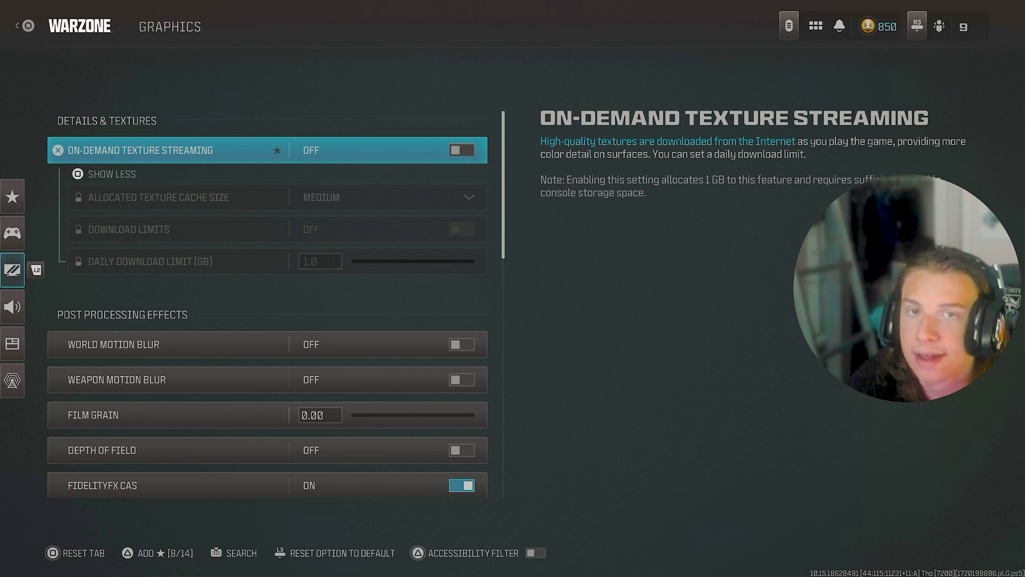
{"action": "key", "text": "x"}
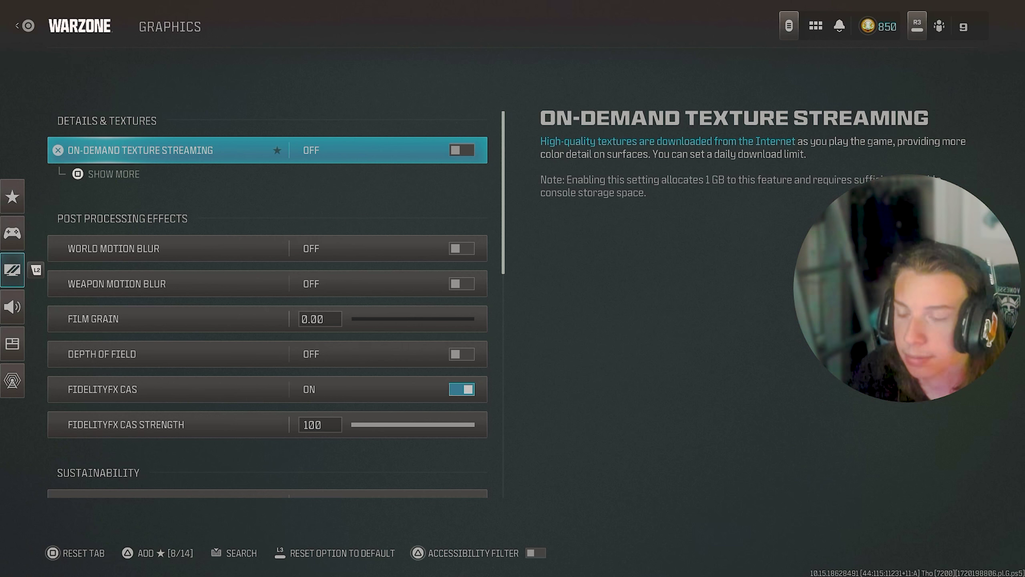
- Review the Post Processing Effects from World Motion Blur through Depth of Field to FidelityFX CAS
{"action": "key", "text": "Down"}
{"action": "key", "text": "Down"}
{"action": "key", "text": "Down"}
{"action": "key", "text": "Down"}
{"action": "key", "text": "Down"}
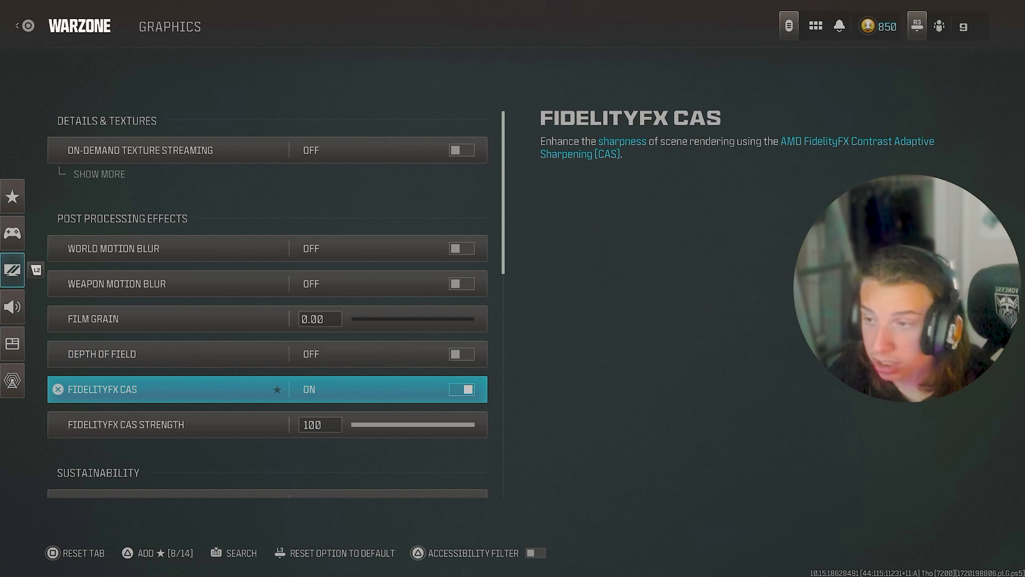
{"action": "key", "text": "Up"}
{"action": "key", "text": "Up"}
{"action": "key", "text": "Up"}
{"action": "key", "text": "Up"}
{"action": "key", "text": "Down"}
{"action": "key", "text": "Down"}
{"action": "key", "text": "Down"}
{"action": "key", "text": "Down"}
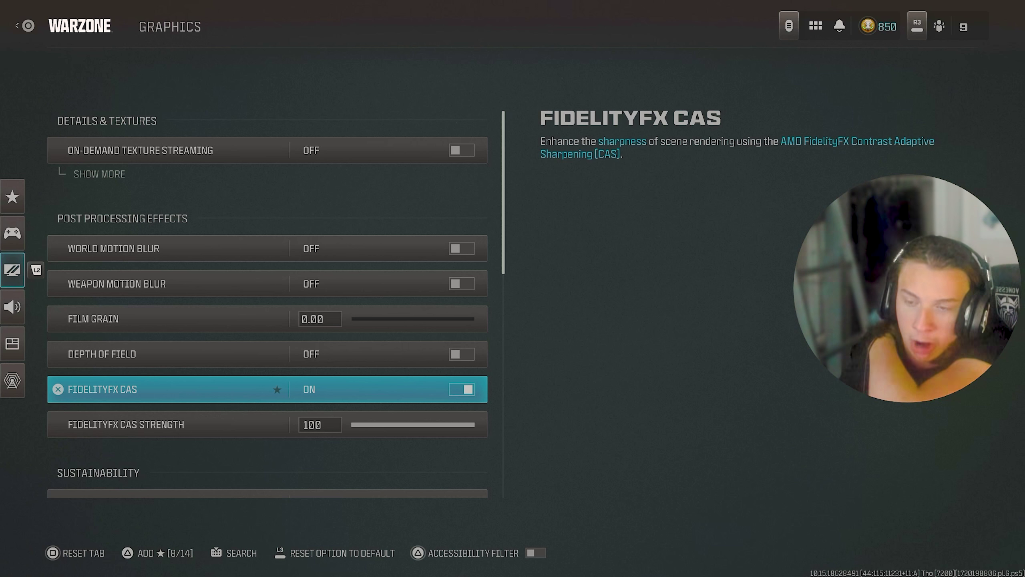
- Open the Eco Mode Preset choices and keep the preset on Efficiency
{"action": "key", "text": "Down"}
{"action": "key", "text": "Down"}
{"action": "key", "text": "Return"}
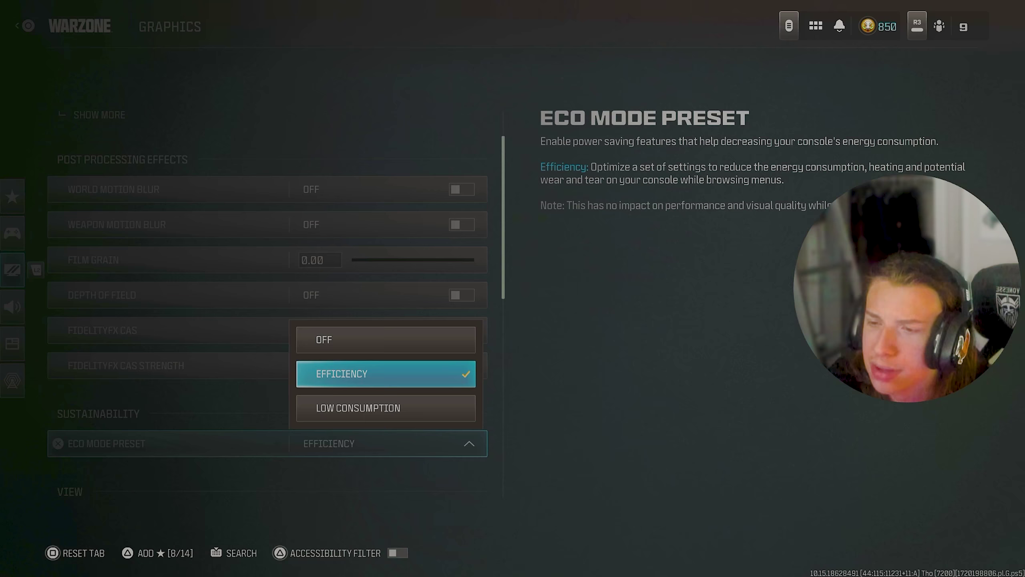
{"action": "key", "text": "Return"}
{"action": "key", "text": "Down"}
{"action": "key", "text": "Up"}
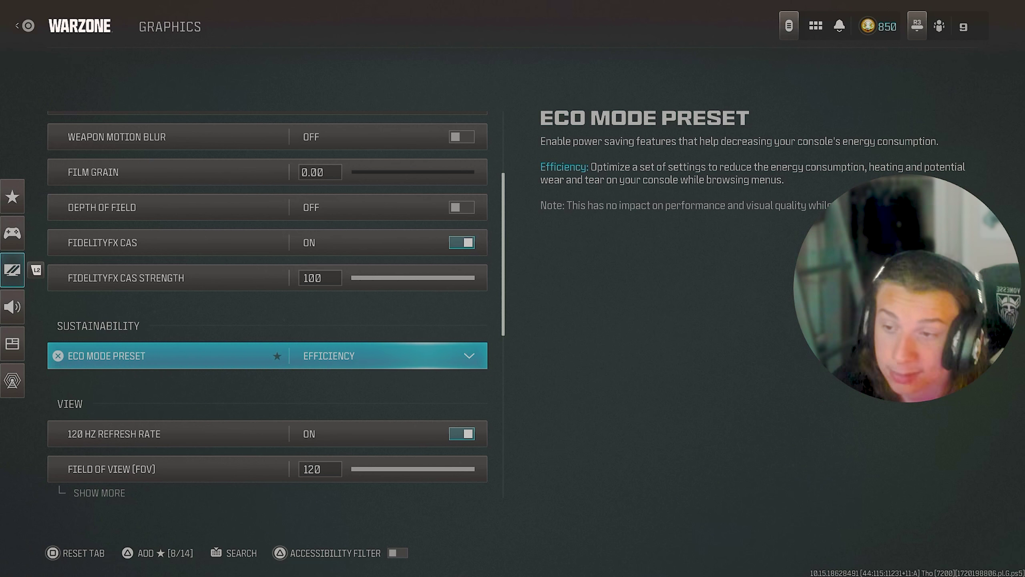
- Review the 120 Hz Refresh Rate and Field of View settings, including ADS and Weapon Field of View, and collapse the extra options
{"action": "key", "text": "Down"}
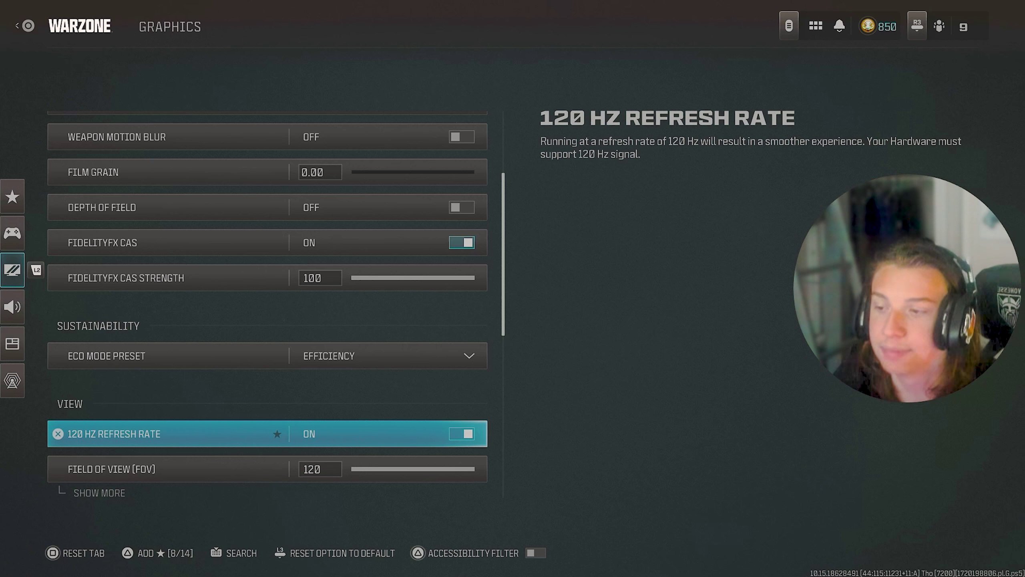
{"action": "key", "text": "Down"}
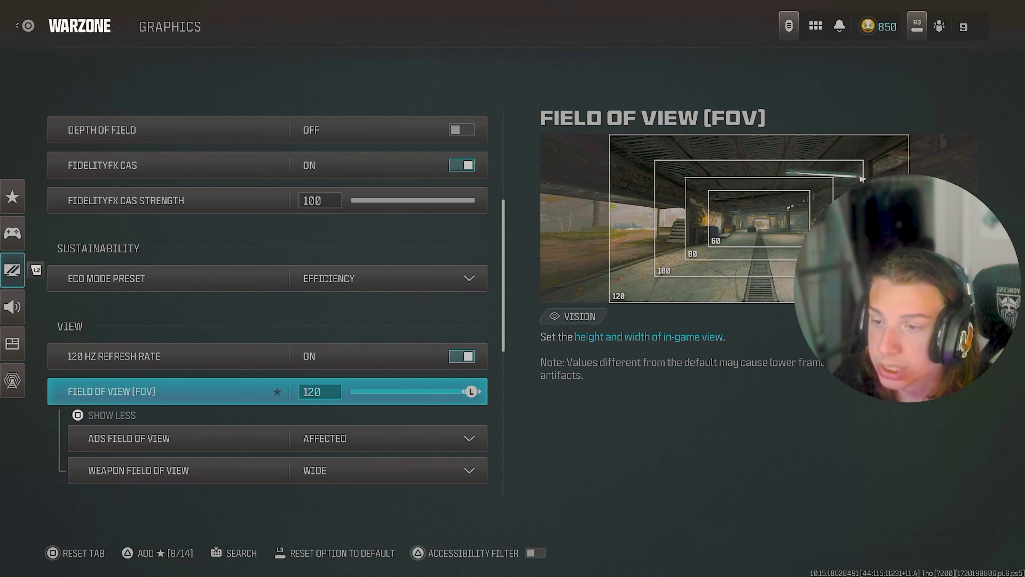
{"action": "key", "text": "Down"}
{"action": "key", "text": "Down"}
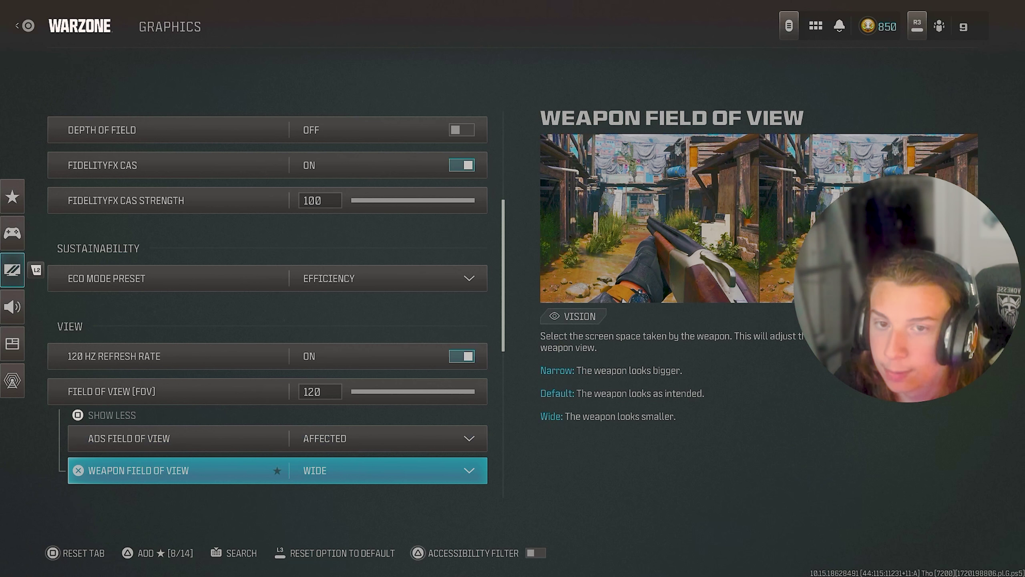
{"action": "key", "text": "Up"}
{"action": "key", "text": "Up"}
{"action": "key", "text": "space"}
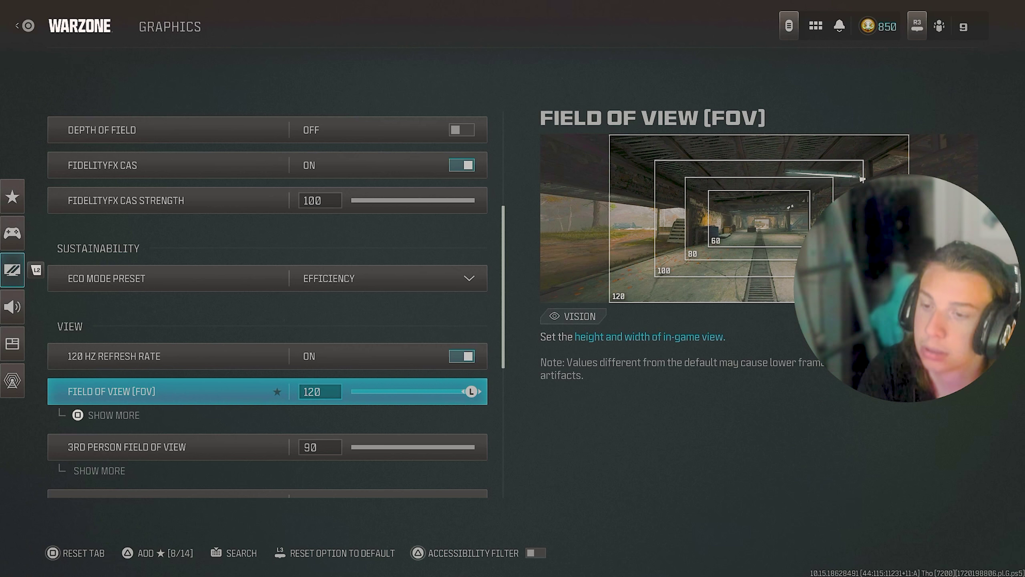
- Review 3rd Person Field of View and both camera movement settings, and keep 1st Person Camera Movement on Least (50%)
{"action": "key", "text": "Down"}
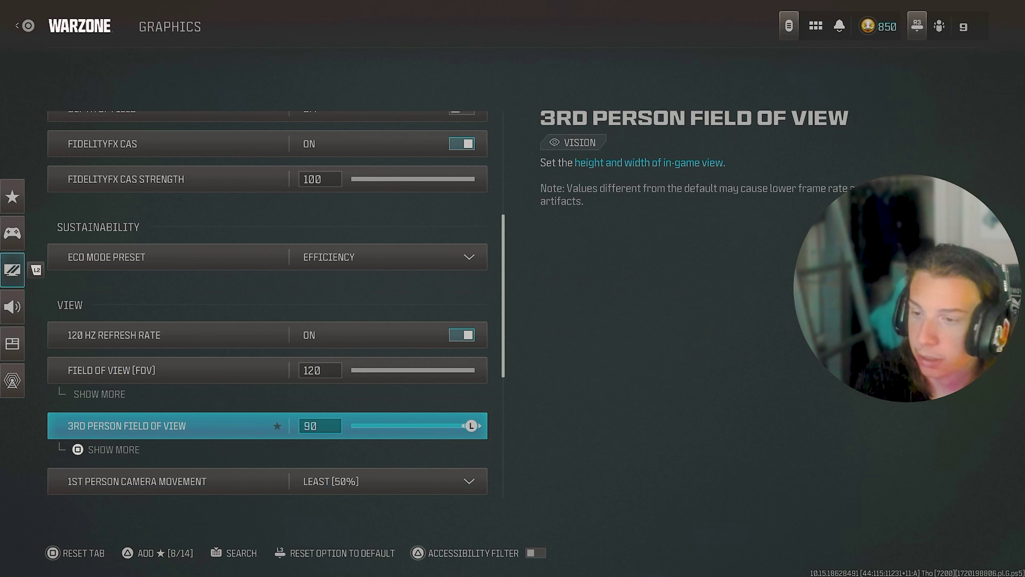
{"action": "key", "text": "Down"}
{"action": "key", "text": "Down"}
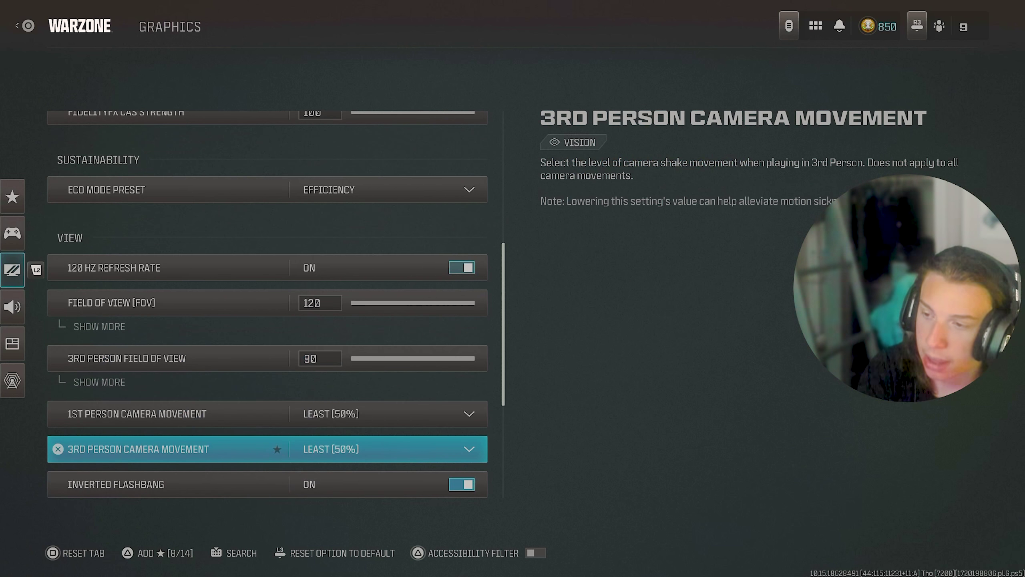
{"action": "key", "text": "Up"}
{"action": "key", "text": "Down"}
{"action": "key", "text": "Up"}
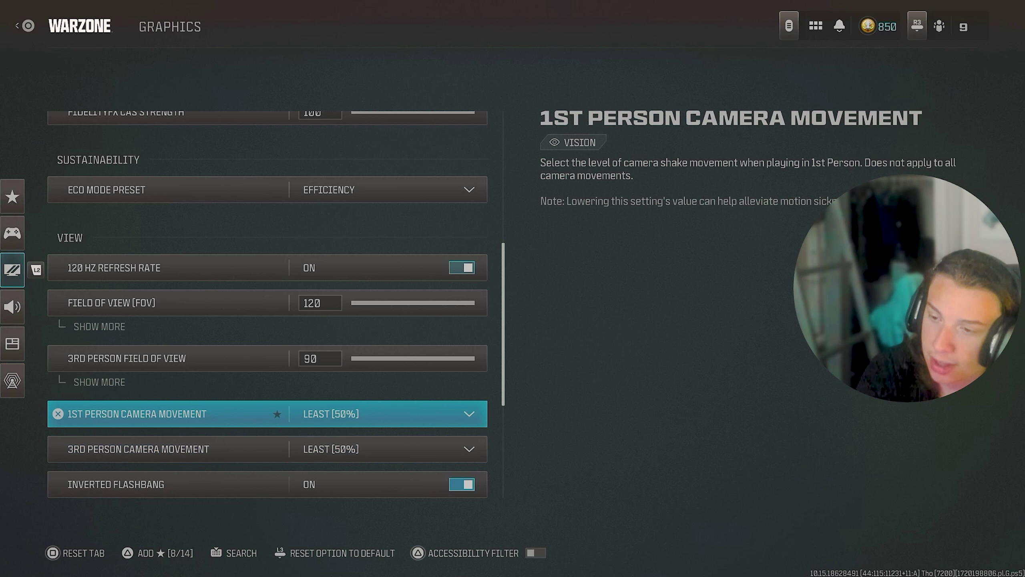
{"action": "key", "text": "Return"}
{"action": "key", "text": "Escape"}
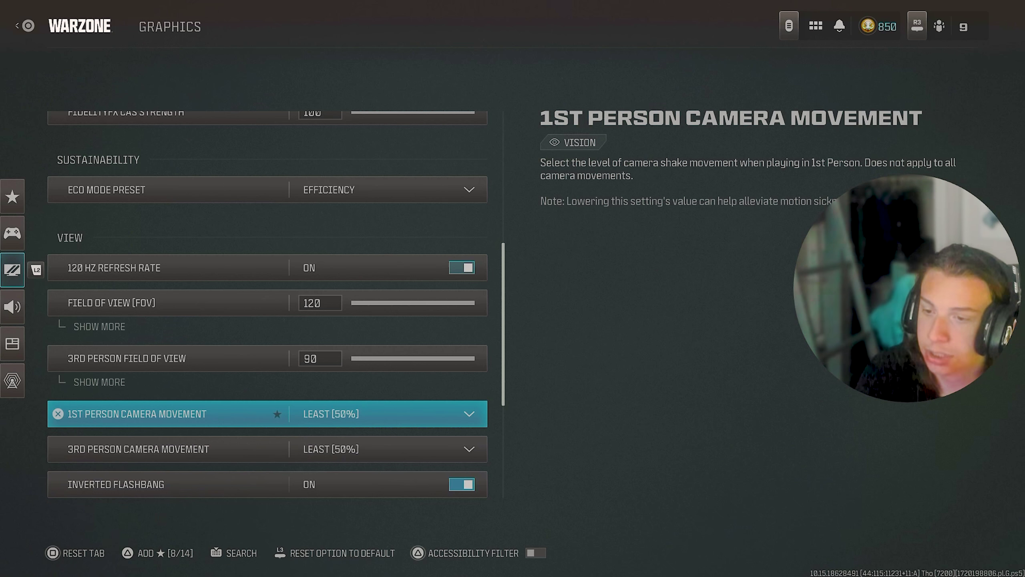
- Review the Inverted Flashbang, 3rd Person ADS Transition and Spectator Camera settings
{"action": "key", "text": "Down"}
{"action": "key", "text": "Down"}
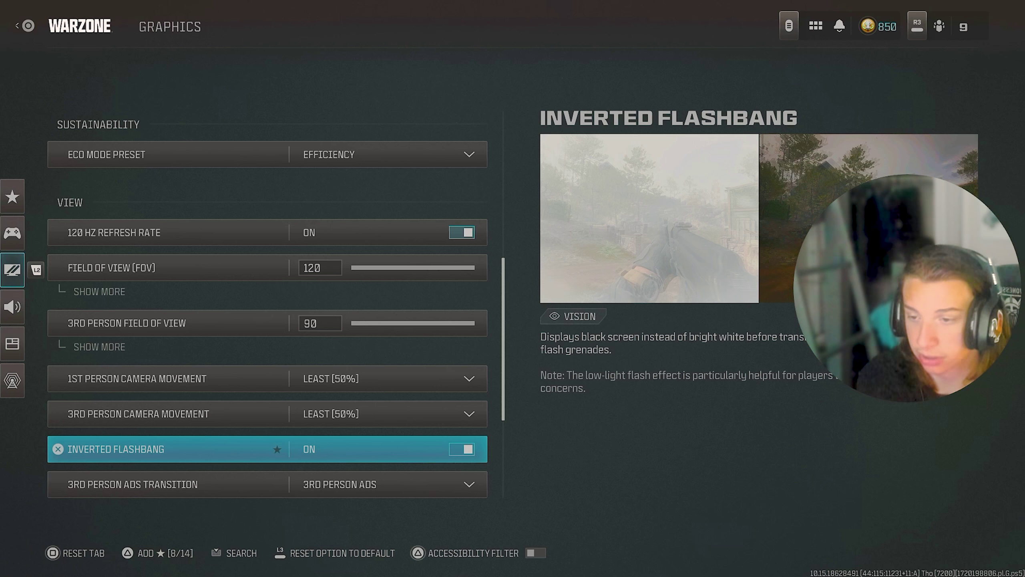
{"action": "key", "text": "Down"}
{"action": "key", "text": "Down"}
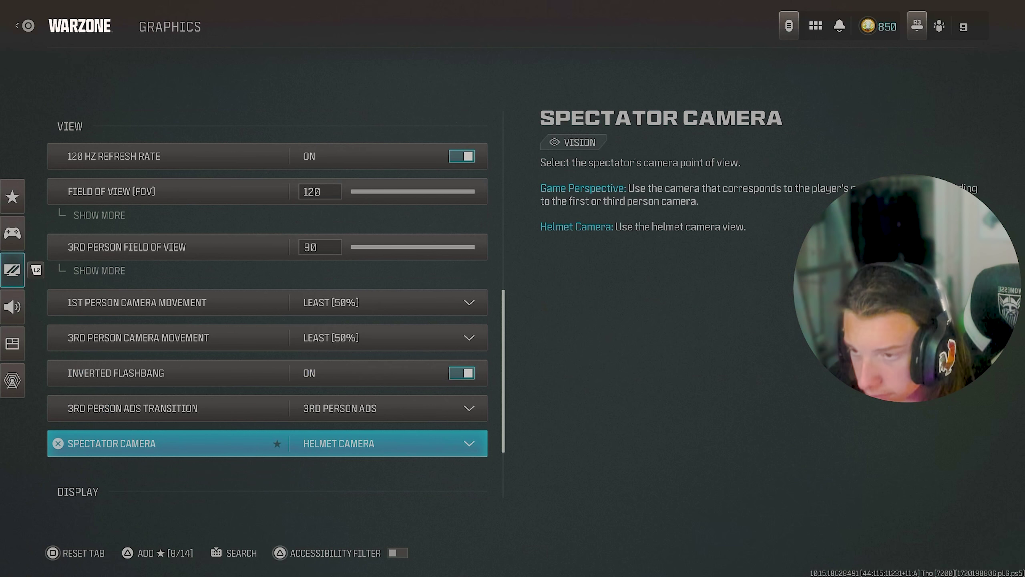
{"action": "key", "text": "Down"}
{"action": "key", "text": "Down"}
{"action": "key", "text": "Up"}
{"action": "key", "text": "Up"}
{"action": "key", "text": "Up"}
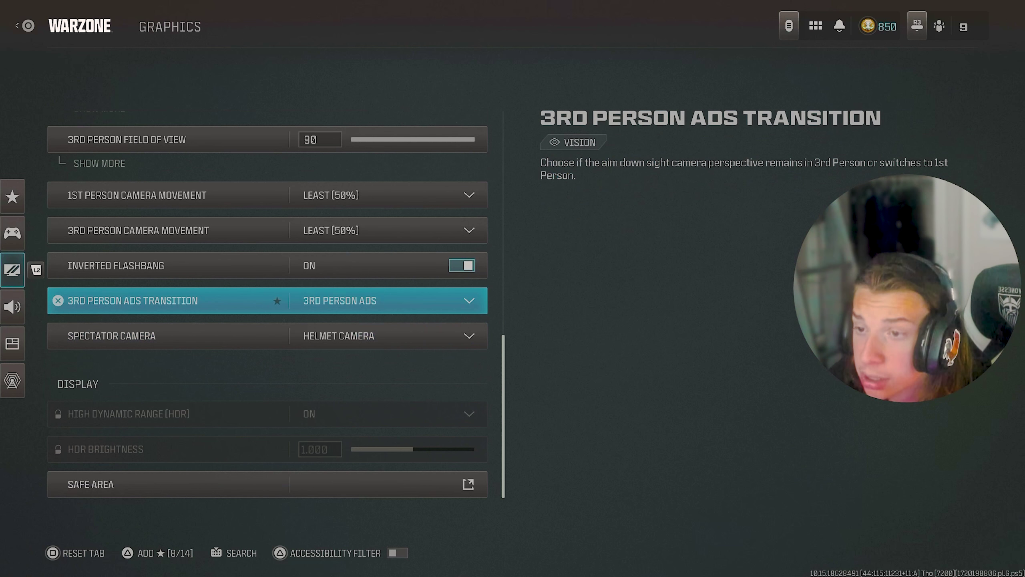
- Examine the Display settings and show the High Dynamic Range (HDR) option
{"action": "key", "text": "Down"}
{"action": "key", "text": "Down"}
{"action": "key", "text": "Down"}
{"action": "key", "text": "Down"}
{"action": "key", "text": "Up"}
{"action": "key", "text": "Up"}
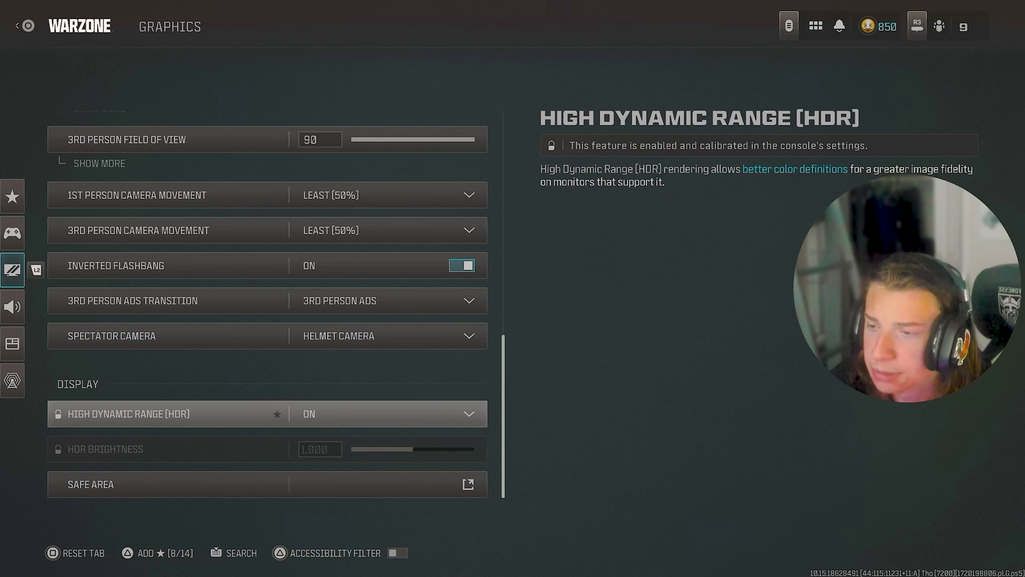
- Widen and heighten the HUD safe area toward the edges of the screen and apply it
{"action": "key", "text": "Down"}
{"action": "key", "text": "Down"}
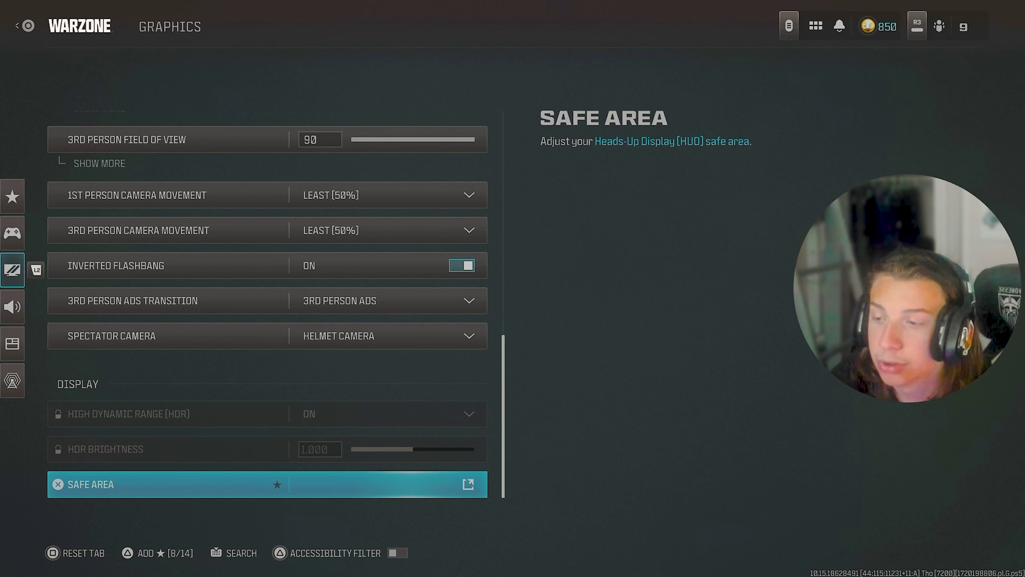
{"action": "key", "text": "Return"}
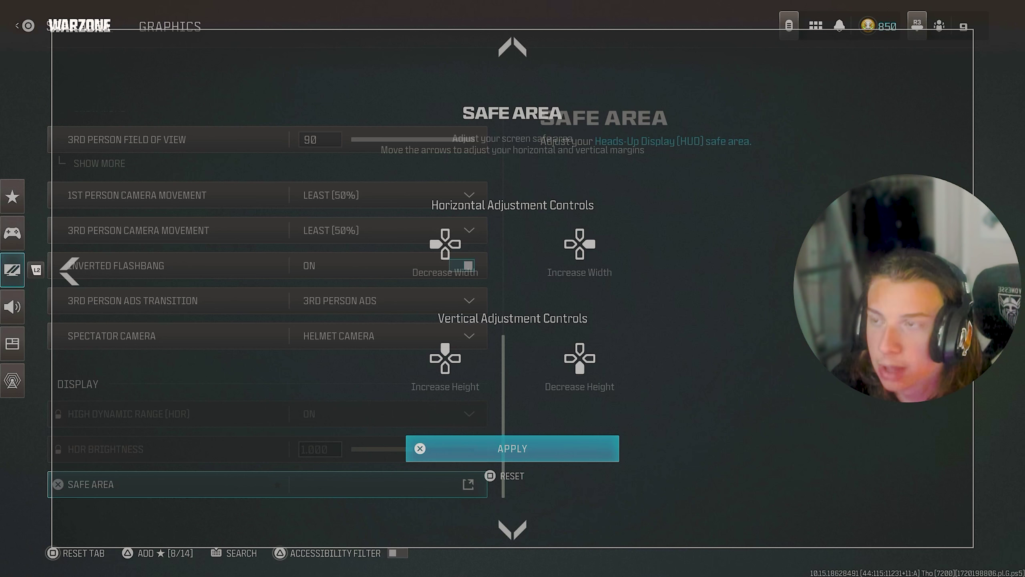
{"action": "key", "text": "Right"}
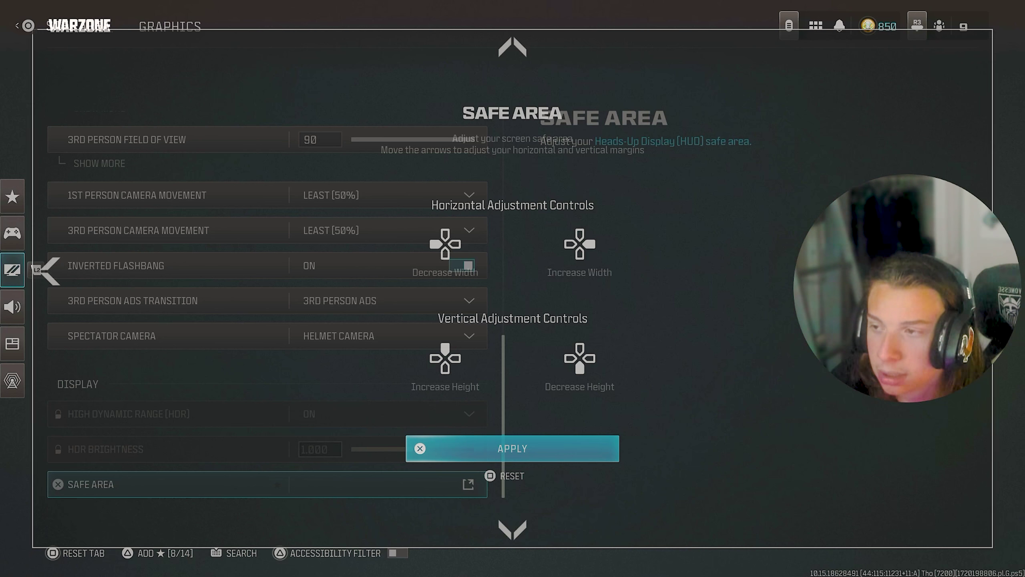
{"action": "key", "text": "Right"}
{"action": "key", "text": "Up"}
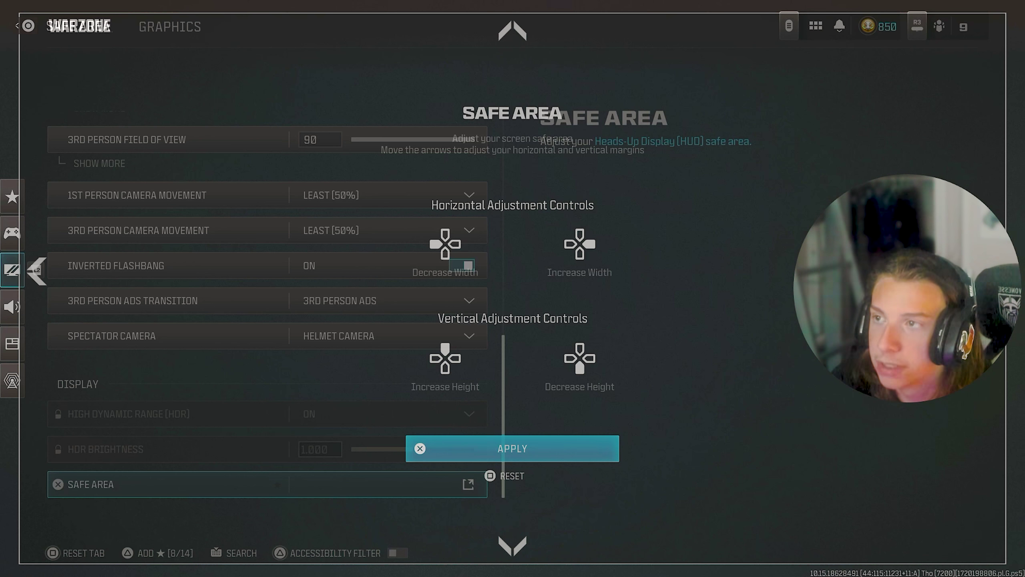
{"action": "key", "text": "Return"}
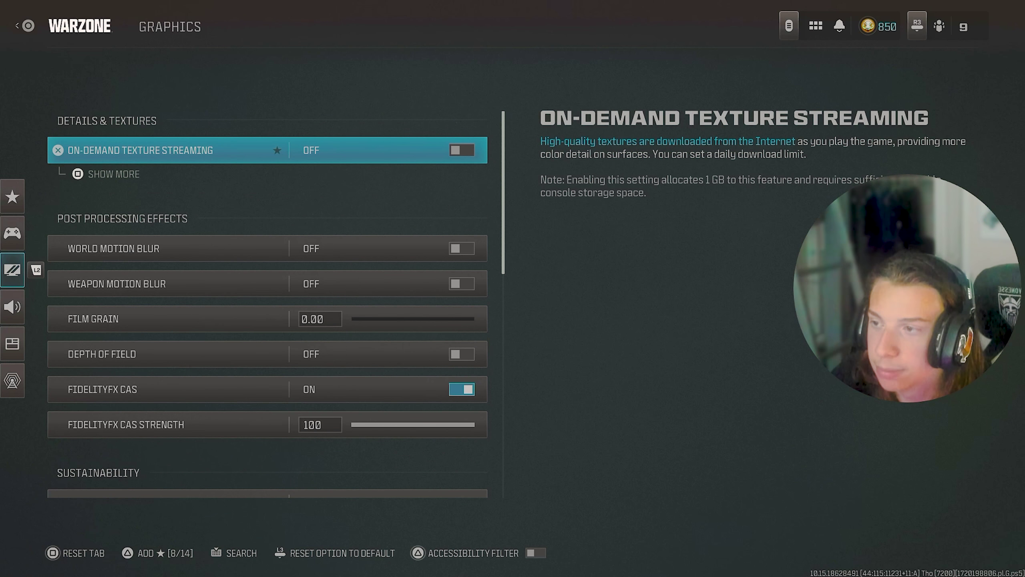
- Switch to the Audio settings and open Speaker Output & Test
{"action": "key", "text": "Left"}
{"action": "key", "text": "Down"}
{"action": "key", "text": "Return"}
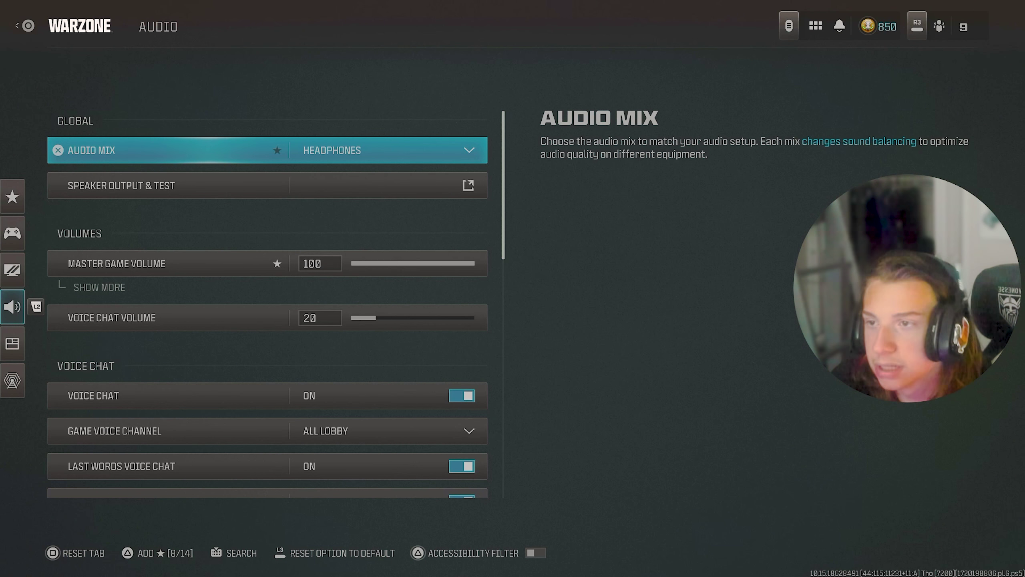
{"action": "key", "text": "Down"}
{"action": "key", "text": "Return"}
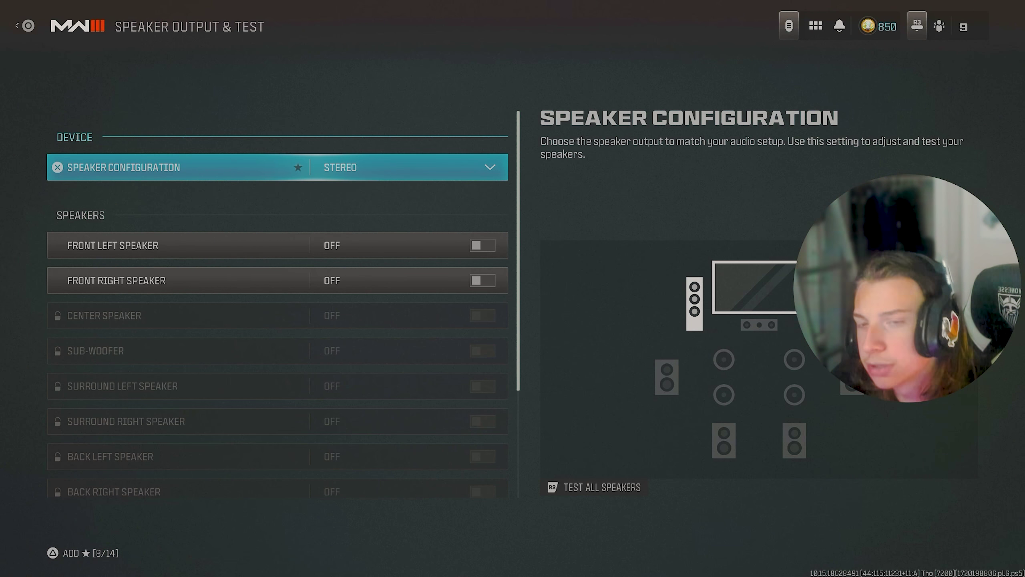
- Try switching the Speaker Configuration to 7.1 Surround
{"action": "key", "text": "Return"}
{"action": "key", "text": "Down"}
{"action": "key", "text": "Down"}
{"action": "key", "text": "Return"}
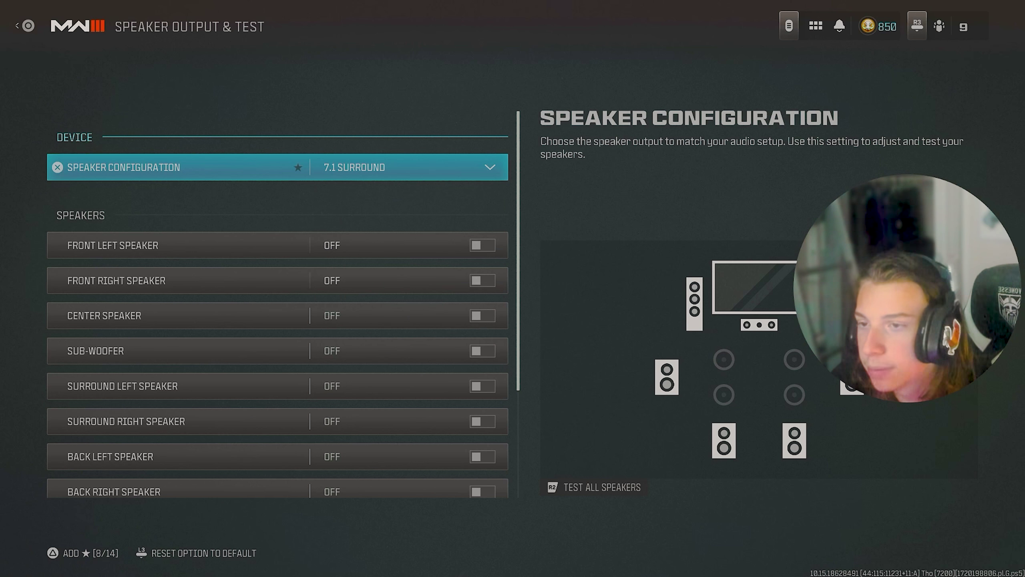
{"action": "key", "text": "Down"}
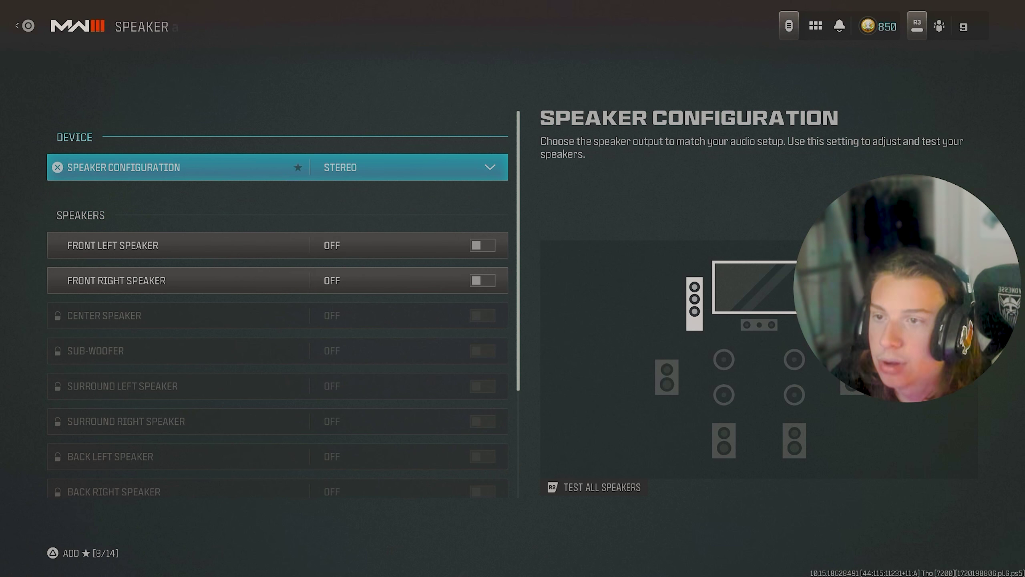
- Set the Speaker Configuration to 7.1 Surround
{"action": "key", "text": "Return"}
{"action": "key", "text": "Down"}
{"action": "key", "text": "Down"}
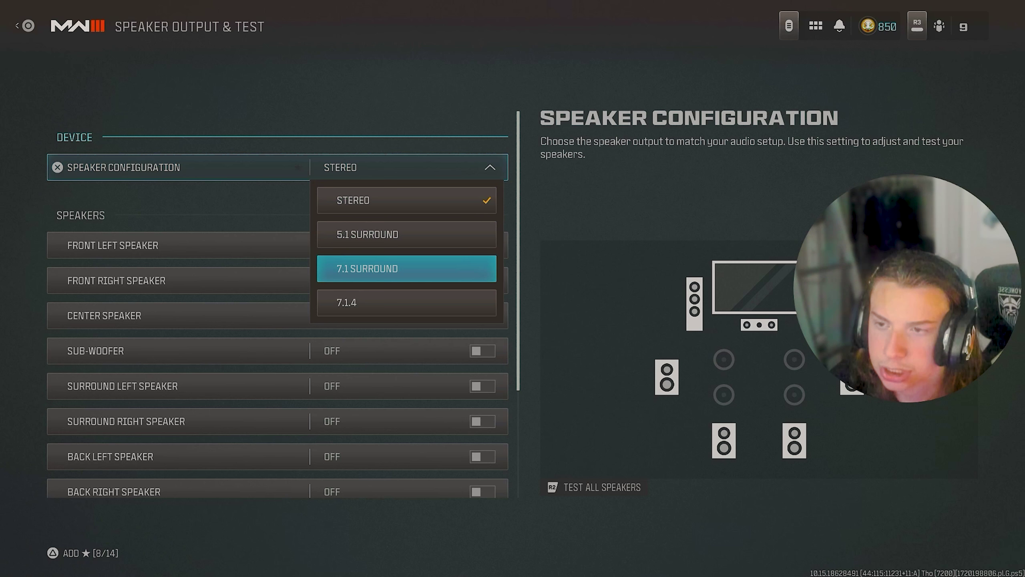
{"action": "key", "text": "Return"}
- Expand the Master Game Volume details and review the volumes from Gameplay Music through War Tracks
{"action": "key", "text": "Down"}
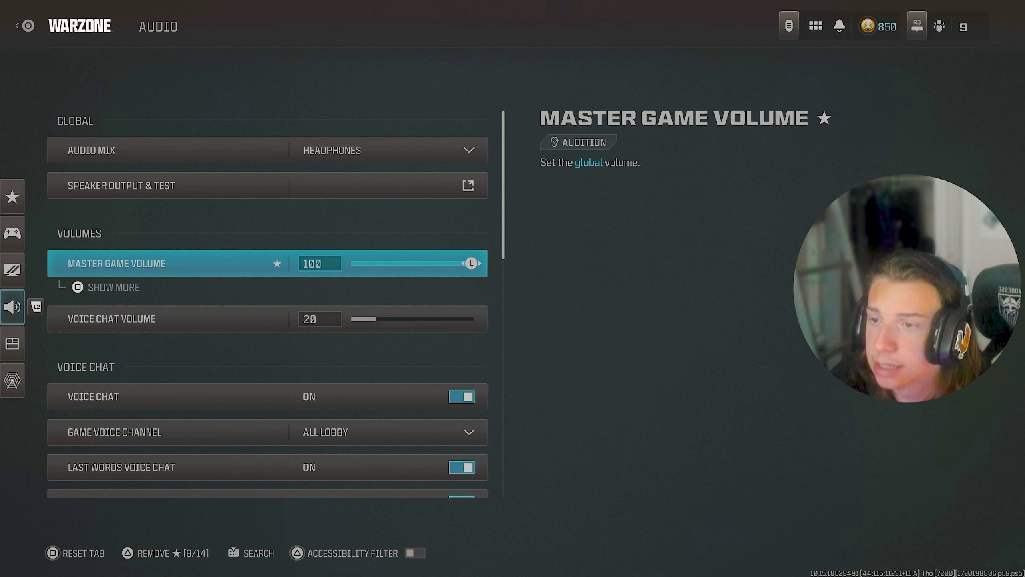
{"action": "key", "text": "Down"}
{"action": "key", "text": "Up"}
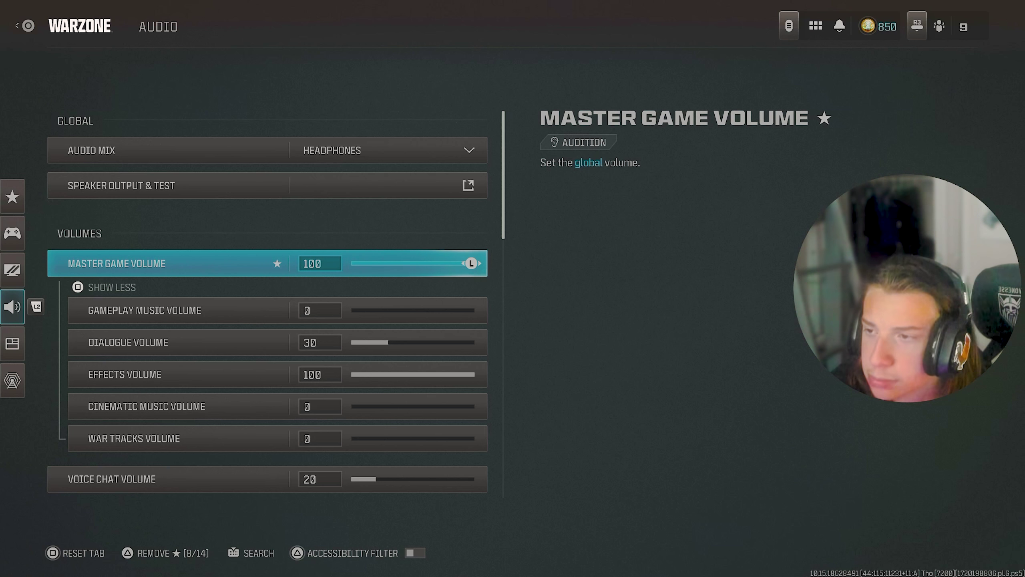
{"action": "key", "text": "Down"}
{"action": "key", "text": "Down"}
{"action": "key", "text": "Down"}
{"action": "key", "text": "Down"}
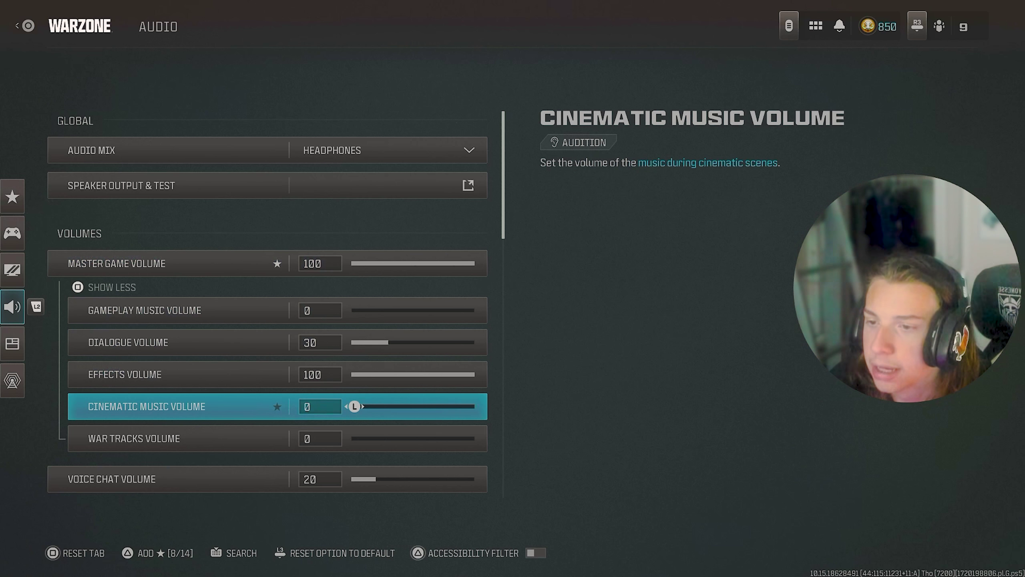
{"action": "key", "text": "Down"}
- Go back over the individual music, dialogue and effects volumes, and collapse the Master Game Volume details
{"action": "key", "text": "Up"}
{"action": "key", "text": "Up"}
{"action": "key", "text": "Up"}
{"action": "key", "text": "Up"}
{"action": "key", "text": "Down"}
{"action": "key", "text": "Down"}
{"action": "key", "text": "Down"}
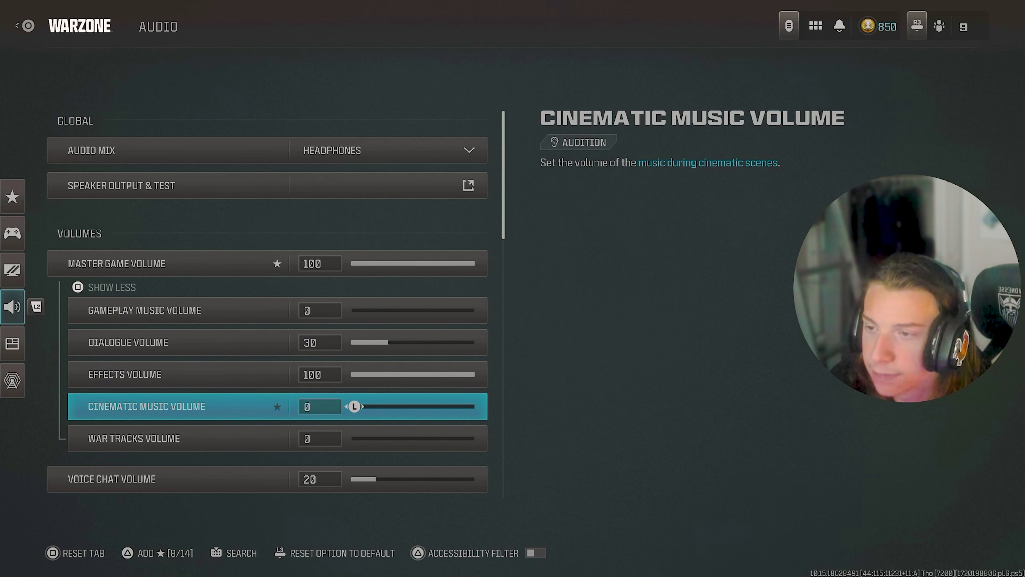
{"action": "key", "text": "Up"}
{"action": "key", "text": "Up"}
{"action": "key", "text": "Down"}
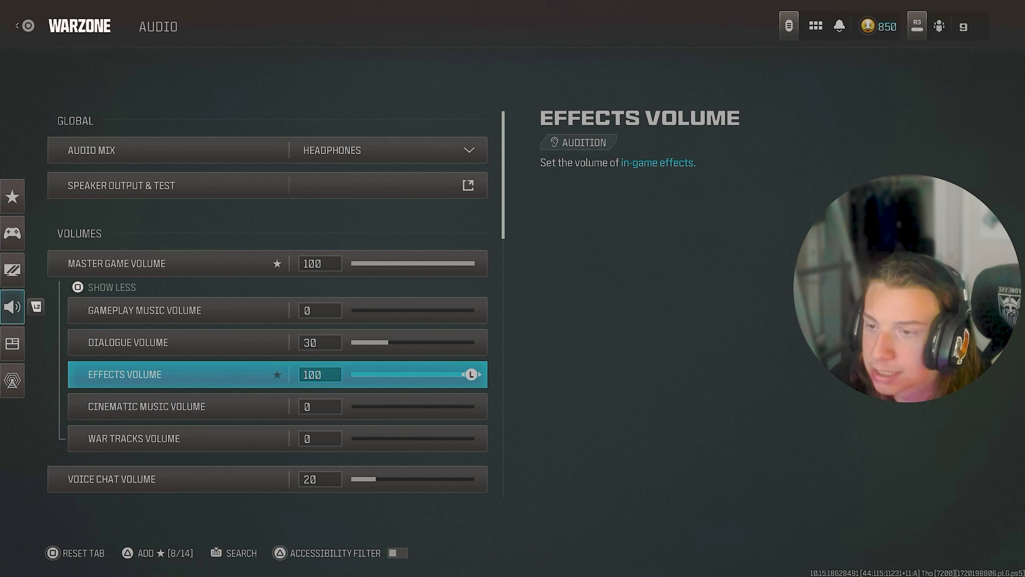
{"action": "key", "text": "Up"}
{"action": "key", "text": "Up"}
{"action": "key", "text": "Up"}
{"action": "key", "text": "Return"}
- Review the Voice Chat Volume and the Voice Chat settings, down to Open Mic Sensitivity
{"action": "key", "text": "Down"}
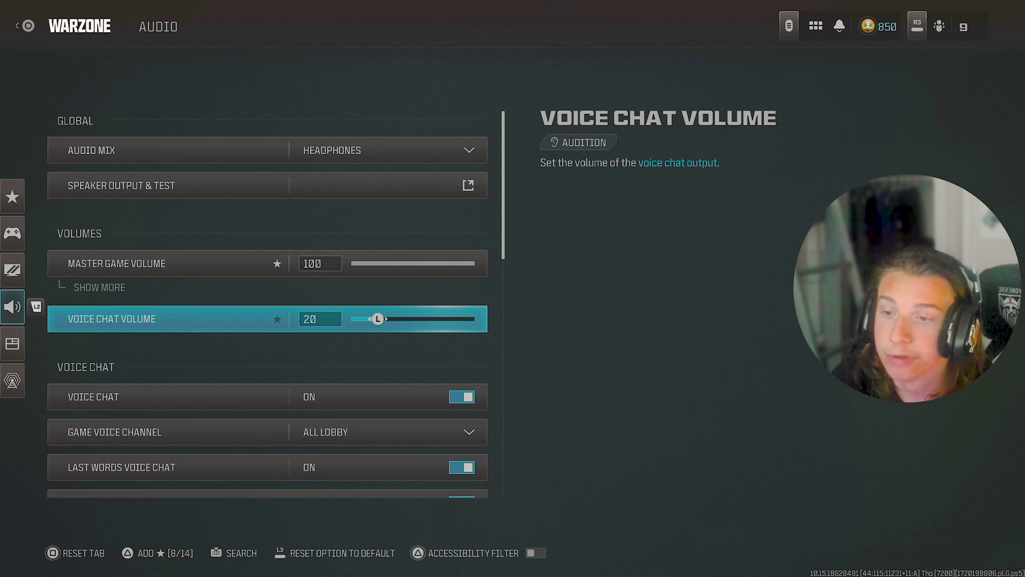
{"action": "key", "text": "Down"}
{"action": "key", "text": "Down"}
{"action": "key", "text": "Down"}
{"action": "key", "text": "Down"}
{"action": "key", "text": "Down"}
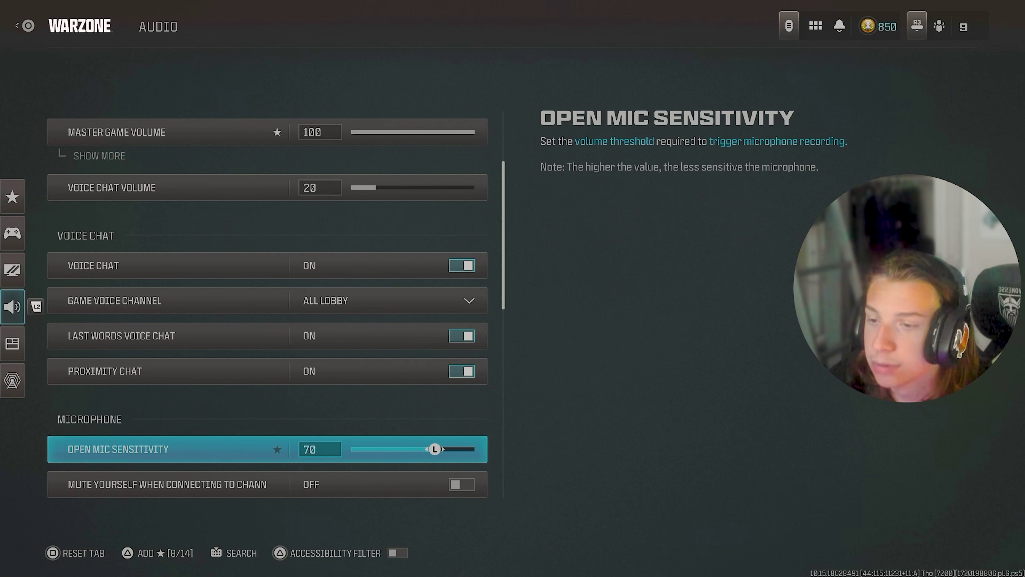
- Set the Microphone Level to 100
{"action": "key", "text": "Down"}
{"action": "key", "text": "Down"}
{"action": "key", "text": "Down"}
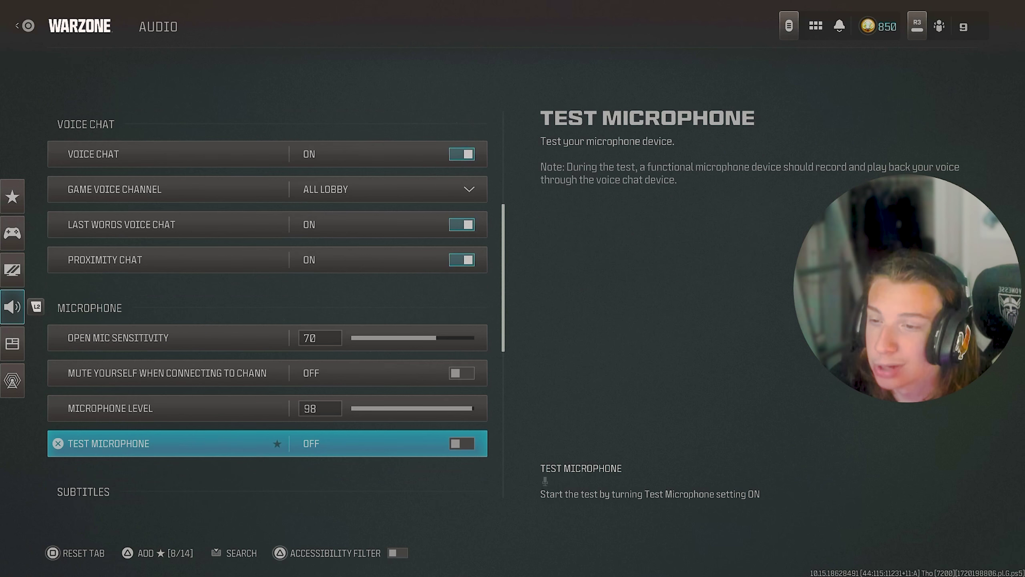
{"action": "key", "text": "Up"}
{"action": "key", "text": "Right"}
{"action": "key", "text": "Right"}
{"action": "key", "text": "Down"}
- Recheck the Open Mic Sensitivity and the Voice Chat settings above it
{"action": "key", "text": "Up"}
{"action": "key", "text": "Up"}
{"action": "key", "text": "Up"}
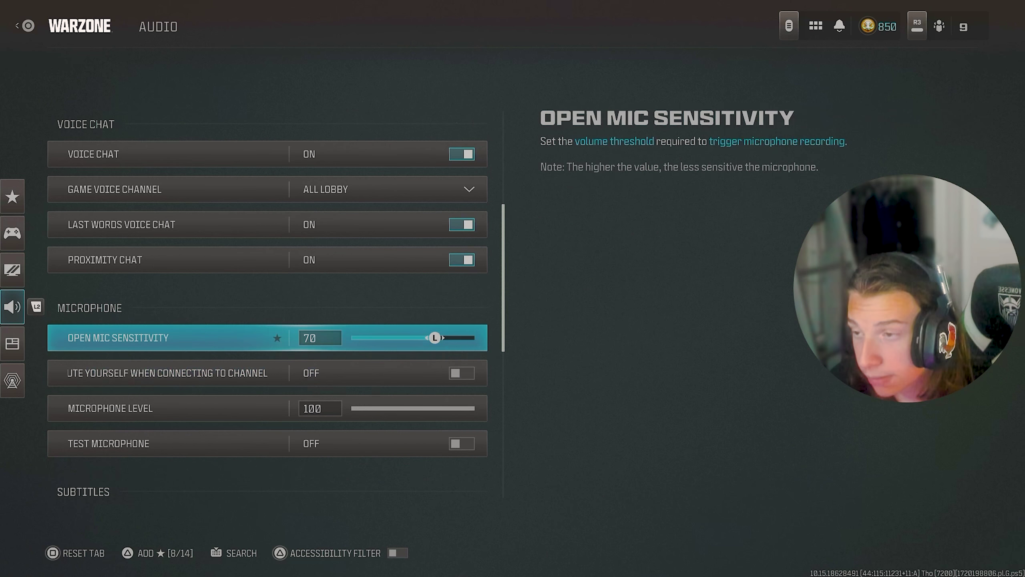
{"action": "key", "text": "Up"}
{"action": "key", "text": "Up"}
{"action": "key", "text": "Up"}
{"action": "key", "text": "Up"}
{"action": "key", "text": "Up"}
{"action": "key", "text": "Down"}
{"action": "key", "text": "Down"}
{"action": "key", "text": "Down"}
{"action": "key", "text": "Down"}
{"action": "key", "text": "Down"}
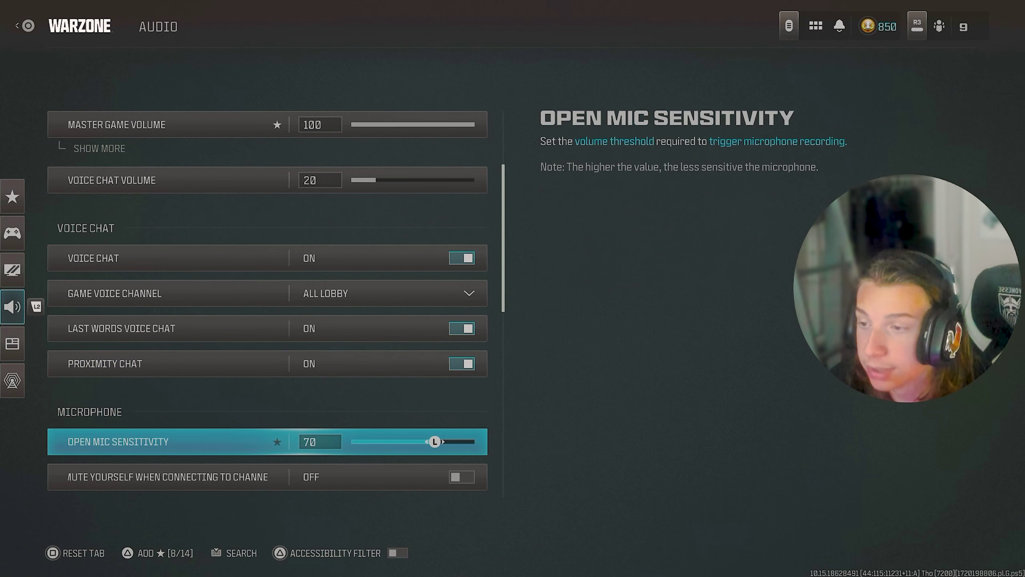
- Review the Microphone and Subtitles settings, and keep Subtitles on Default
{"action": "key", "text": "Down"}
{"action": "key", "text": "Down"}
{"action": "key", "text": "Down"}
{"action": "key", "text": "Down"}
{"action": "key", "text": "Down"}
{"action": "key", "text": "Down"}
{"action": "key", "text": "Down"}
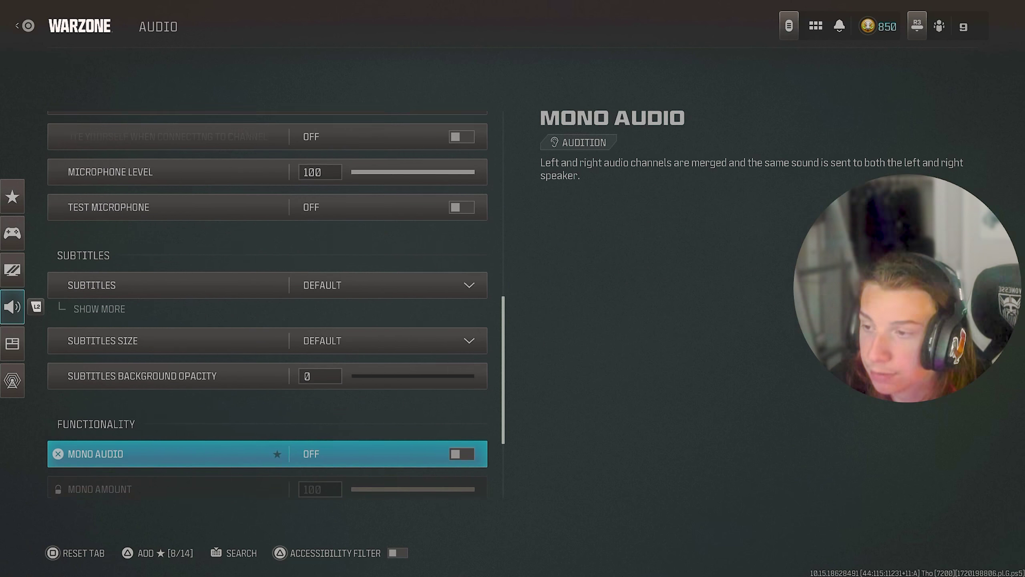
{"action": "key", "text": "Up"}
{"action": "key", "text": "Up"}
{"action": "key", "text": "Up"}
{"action": "key", "text": "Return"}
{"action": "key", "text": "Escape"}
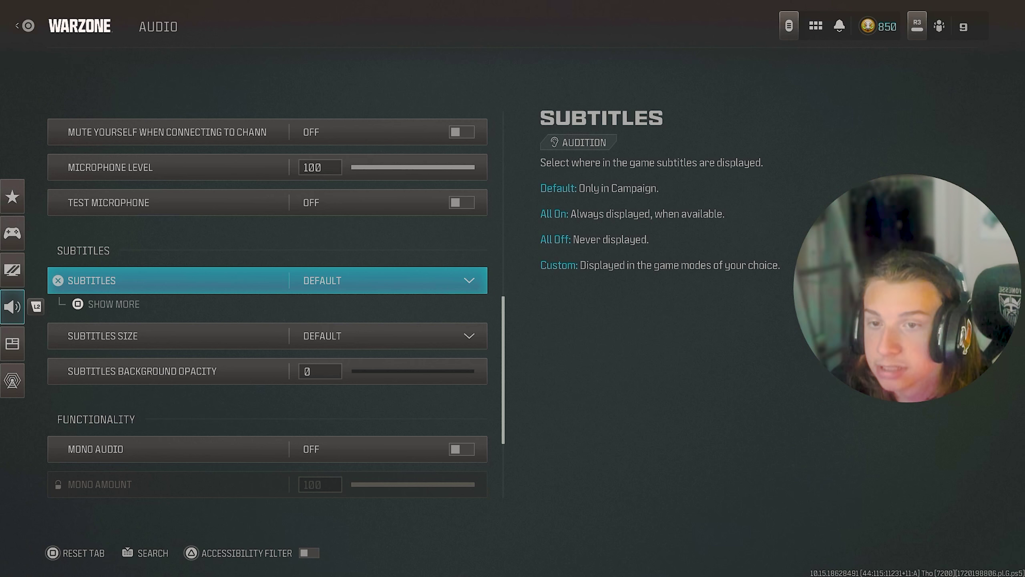
- Review the remaining Subtitles options and the audio Functionality settings from Mono Audio to Hit Marker Sound Effects
{"action": "key", "text": "Down"}
{"action": "key", "text": "Down"}
{"action": "key", "text": "Down"}
{"action": "key", "text": "Down"}
{"action": "key", "text": "Down"}
{"action": "key", "text": "Down"}
{"action": "key", "text": "Down"}
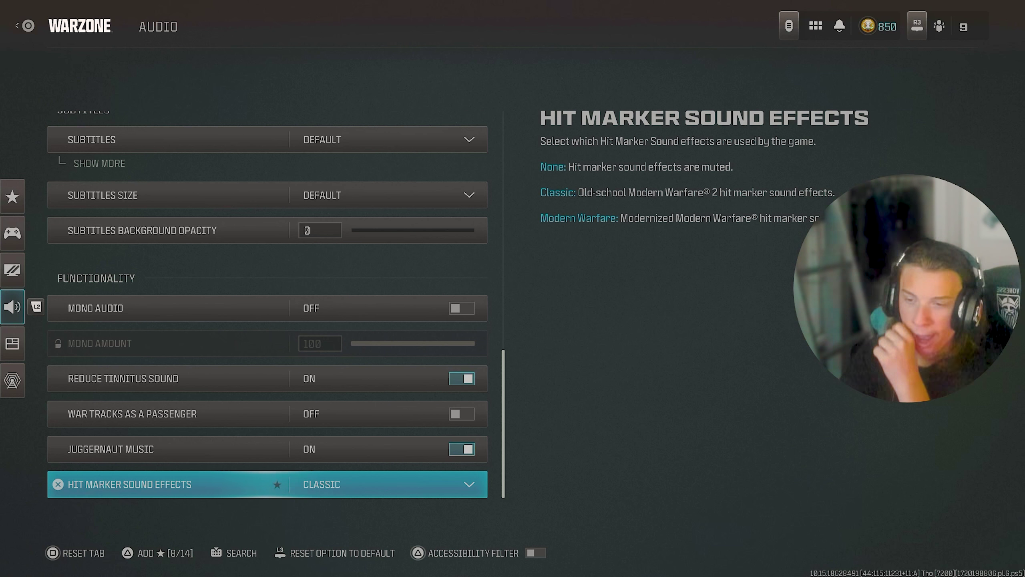
- Recheck the audio Functionality settings from Reduce Tinnitus Sound through War Tracks and Juggernaut Music to Hit Marker Sound Effects
{"action": "key", "text": "Up"}
{"action": "key", "text": "Up"}
{"action": "key", "text": "Up"}
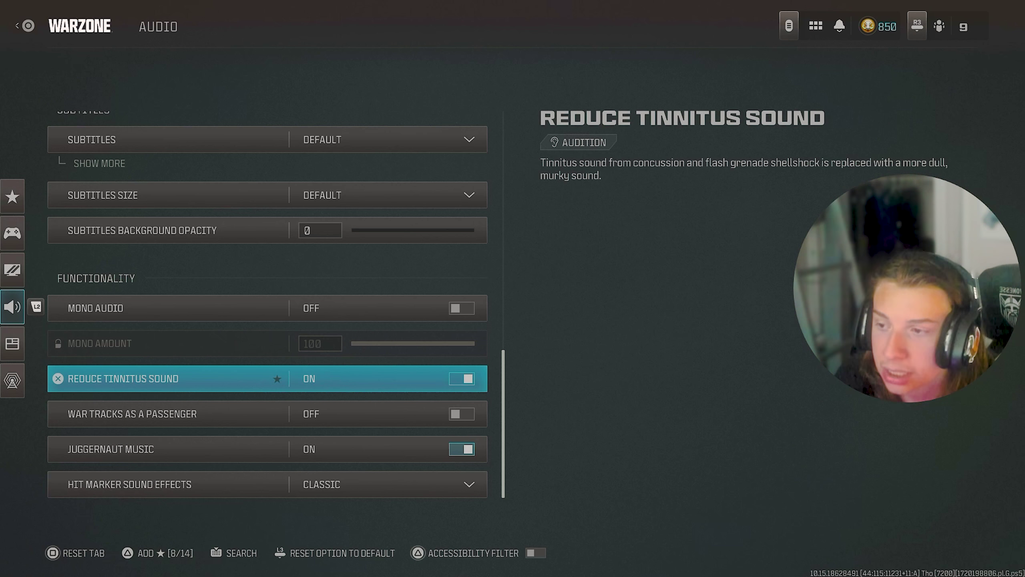
{"action": "key", "text": "Down"}
{"action": "key", "text": "Up"}
{"action": "key", "text": "Down"}
{"action": "key", "text": "Down"}
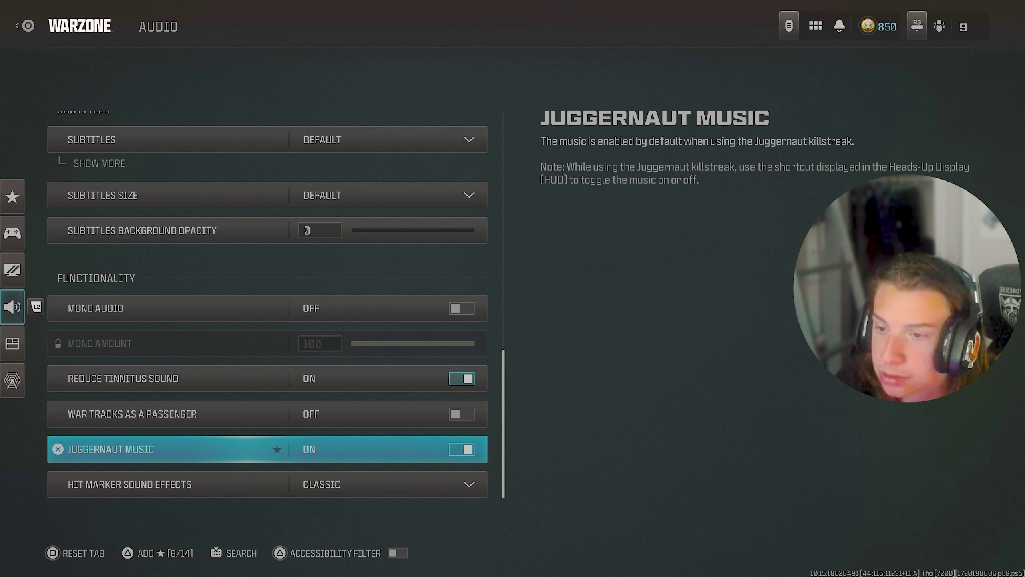
{"action": "key", "text": "Up"}
{"action": "key", "text": "Up"}
{"action": "key", "text": "Up"}
{"action": "key", "text": "Down"}
{"action": "key", "text": "Down"}
{"action": "key", "text": "Down"}
{"action": "key", "text": "Down"}
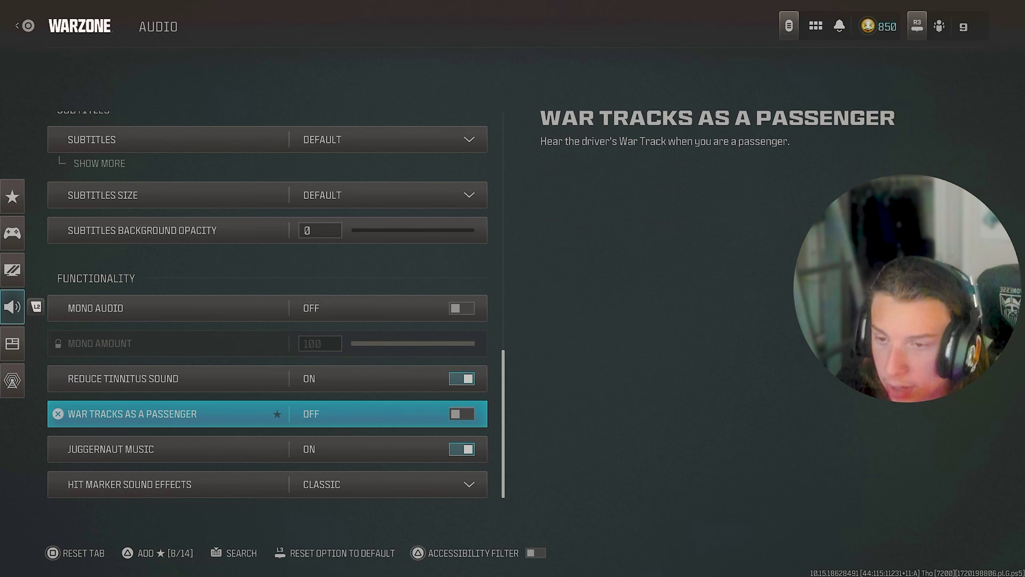
{"action": "key", "text": "Down"}
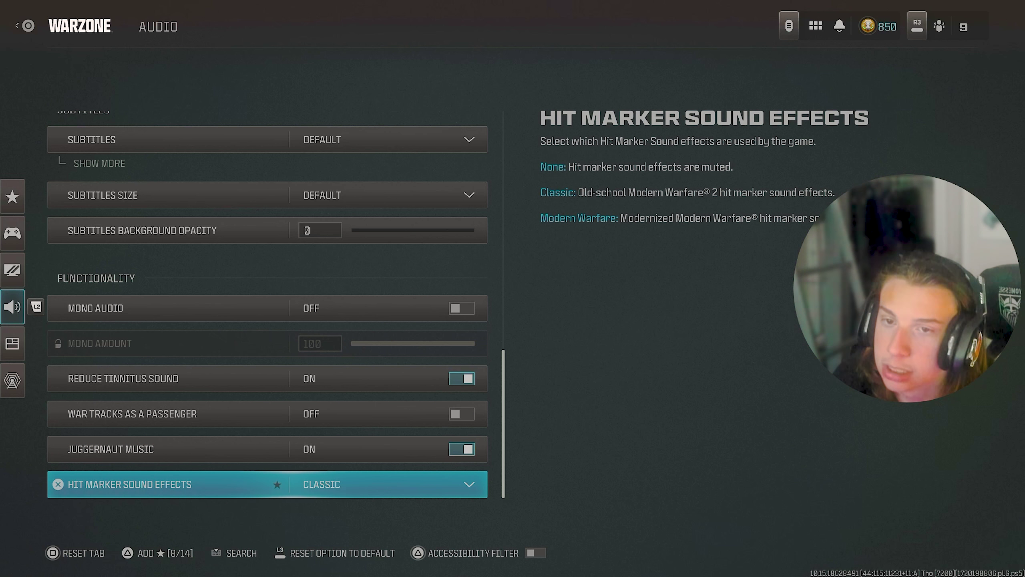
- Switch to the Interface settings and review the Readability options from Subtitles to Color Customization
{"action": "key", "text": "e"}
{"action": "key", "text": "Down"}
{"action": "key", "text": "Down"}
{"action": "key", "text": "Down"}
{"action": "key", "text": "Up"}
{"action": "key", "text": "Up"}
{"action": "key", "text": "Up"}
{"action": "key", "text": "Up"}
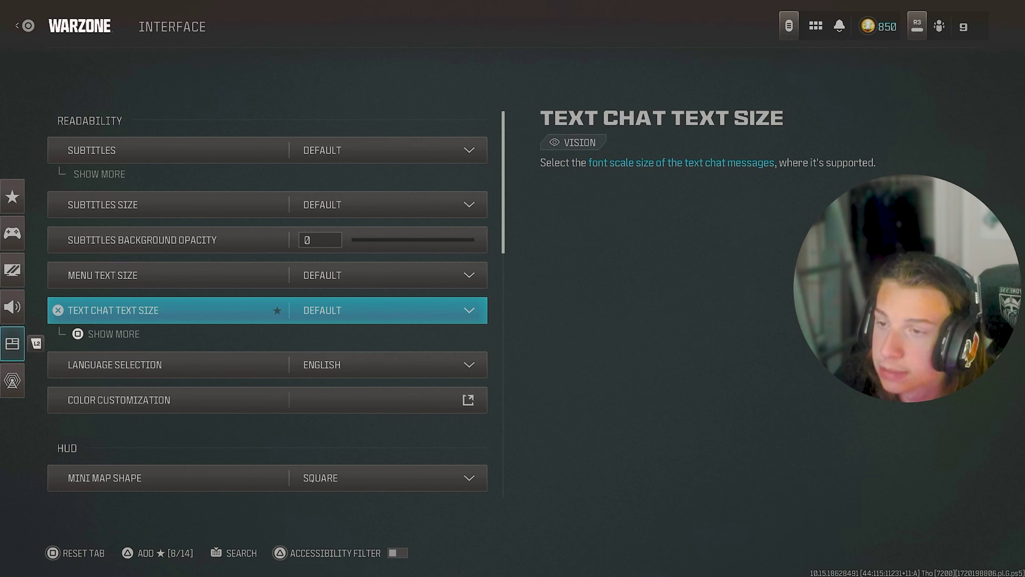
{"action": "key", "text": "Down"}
{"action": "key", "text": "Down"}
{"action": "key", "text": "Down"}
{"action": "key", "text": "Down"}
{"action": "key", "text": "Down"}
{"action": "key", "text": "Down"}
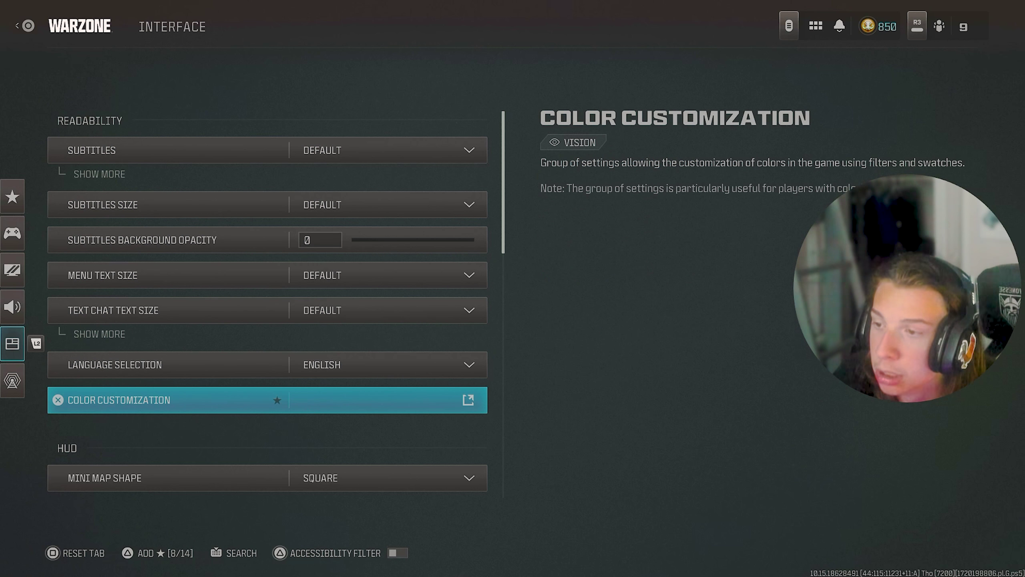
- Open Color Customization and examine the color choices for the Enemy interface element without changing them
{"action": "key", "text": "Return"}
{"action": "key", "text": "Down"}
{"action": "key", "text": "Down"}
{"action": "key", "text": "Down"}
{"action": "key", "text": "Down"}
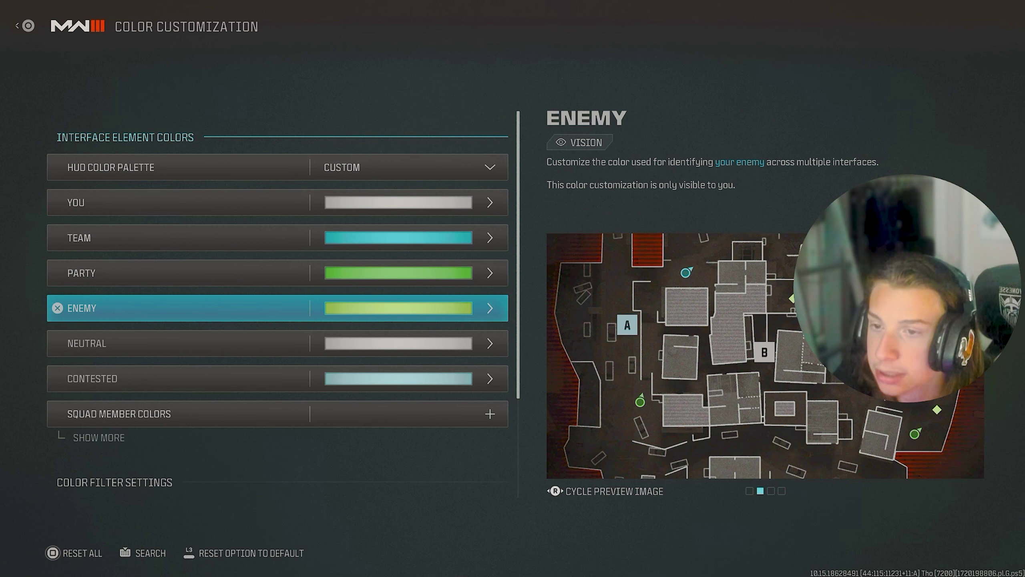
{"action": "key", "text": "Return"}
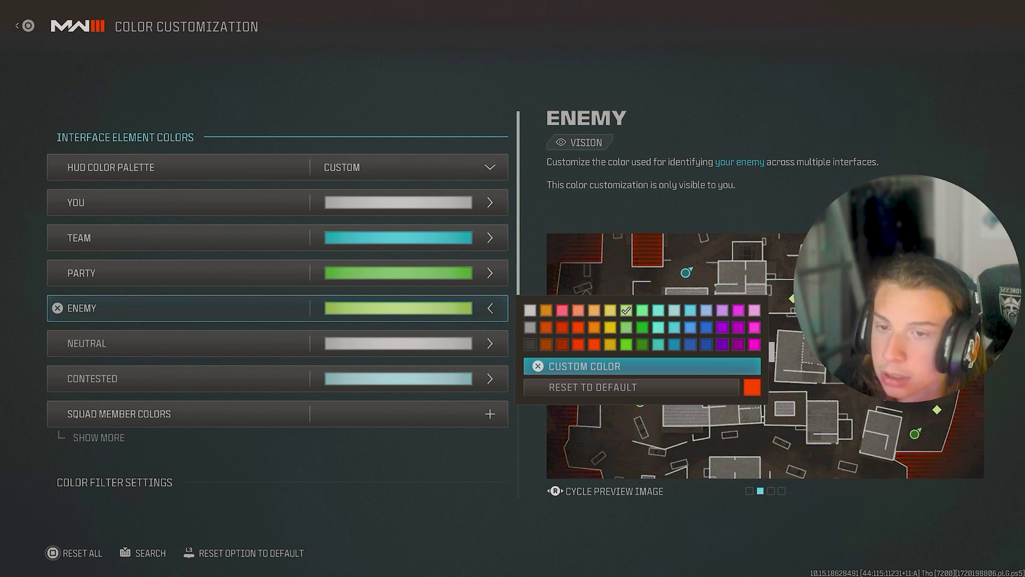
{"action": "key", "text": "Return"}
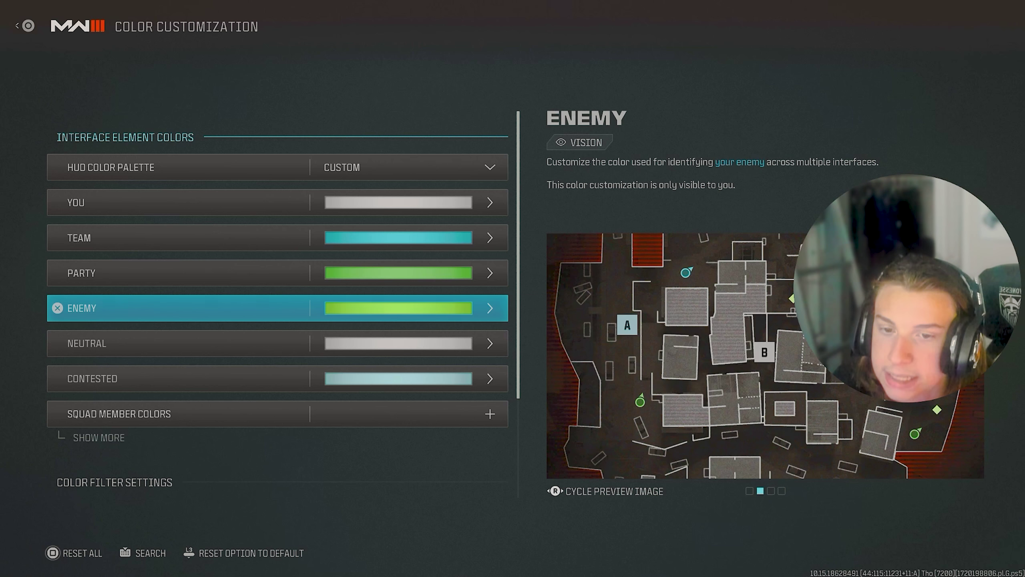
{"action": "key", "text": "Return"}
{"action": "key", "text": "Down"}
{"action": "key", "text": "Up"}
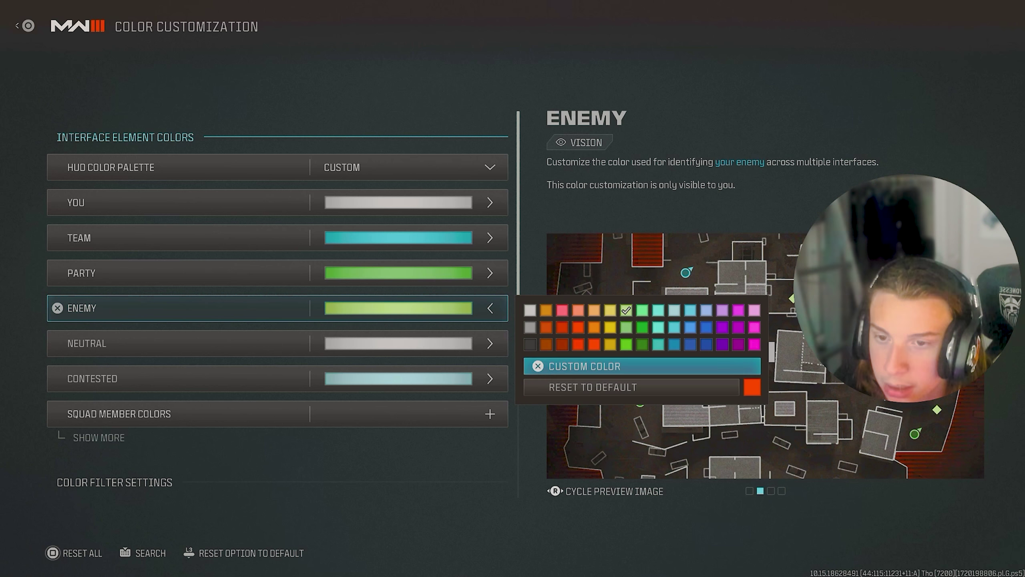
{"action": "key", "text": "Escape"}
- Try Filter 1 and Filter 3 as the Color Filter in the Color Filter Settings
{"action": "key", "text": "Up"}
{"action": "key", "text": "Up"}
{"action": "key", "text": "Up"}
{"action": "key", "text": "Up"}
{"action": "key", "text": "Up"}
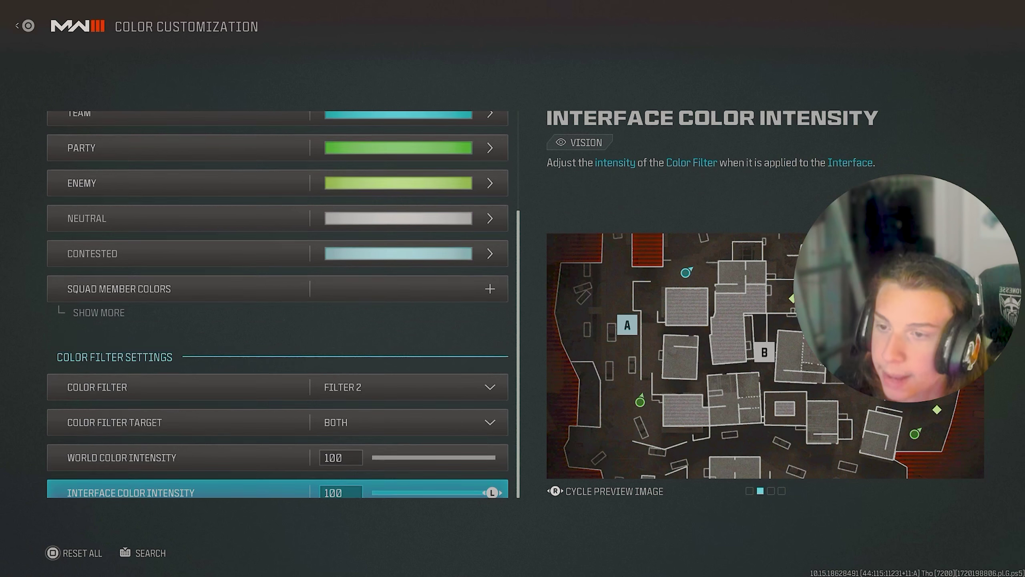
{"action": "key", "text": "Up"}
{"action": "key", "text": "Up"}
{"action": "key", "text": "Up"}
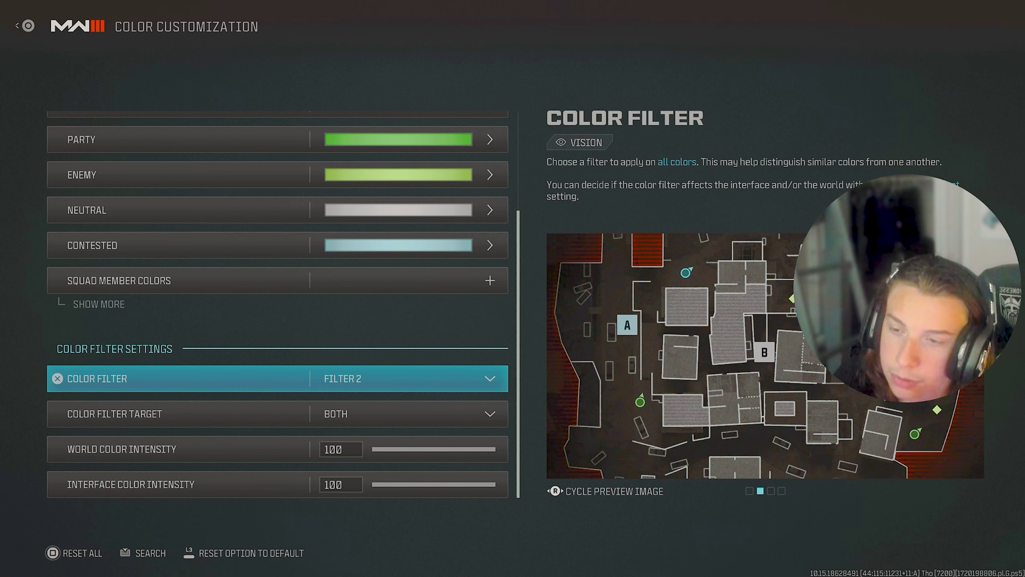
{"action": "key", "text": "Return"}
{"action": "key", "text": "Up"}
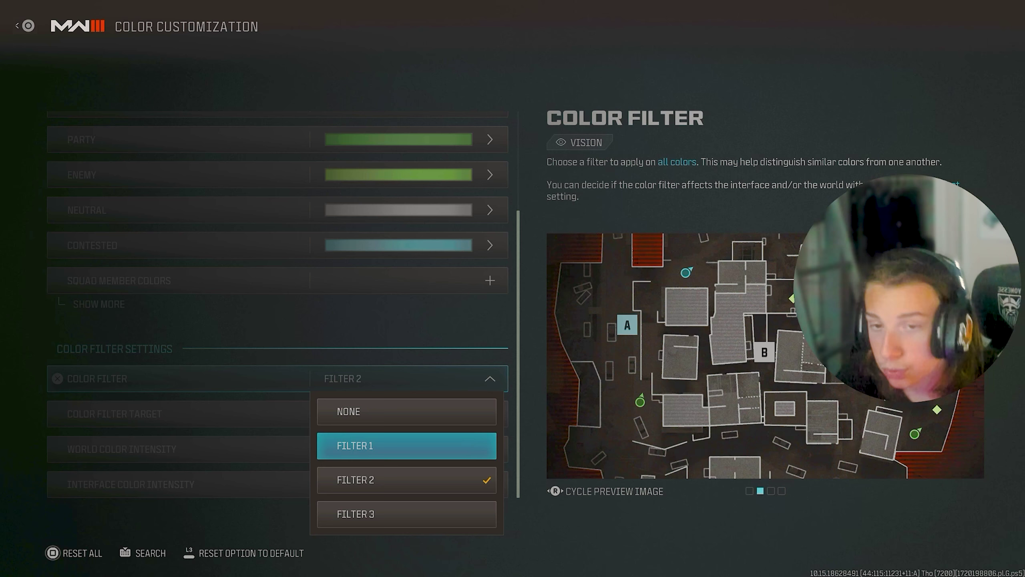
{"action": "key", "text": "Return"}
{"action": "key", "text": "Return"}
{"action": "key", "text": "Down"}
{"action": "key", "text": "Down"}
{"action": "key", "text": "Return"}
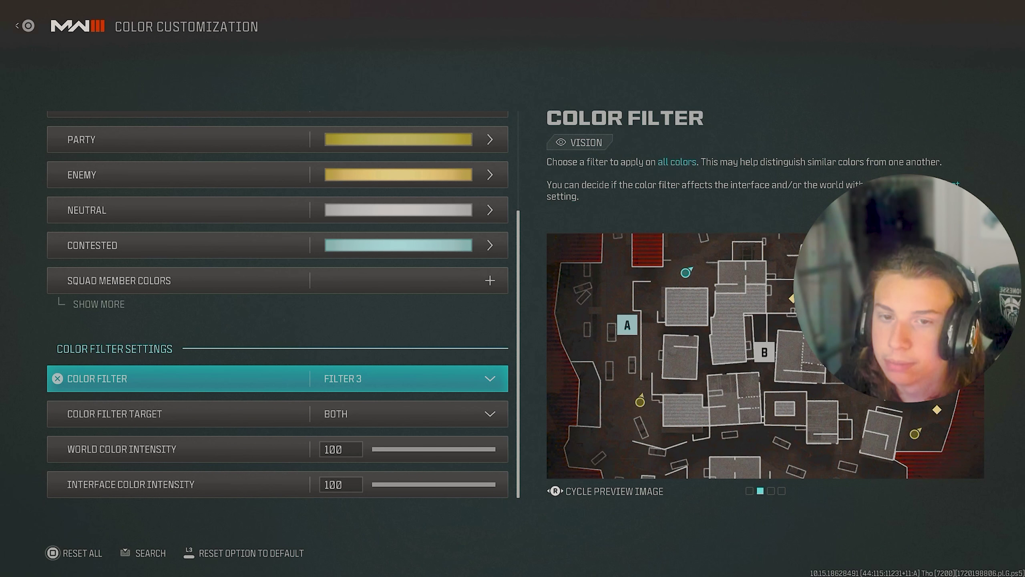
- Set the Color Filter to Filter 2
{"action": "key", "text": "Return"}
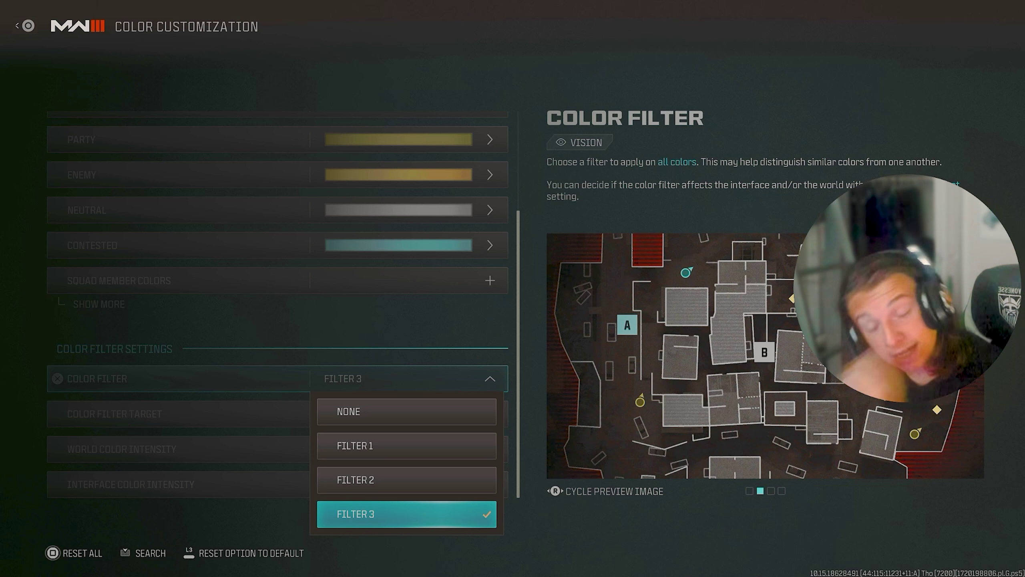
{"action": "key", "text": "Up"}
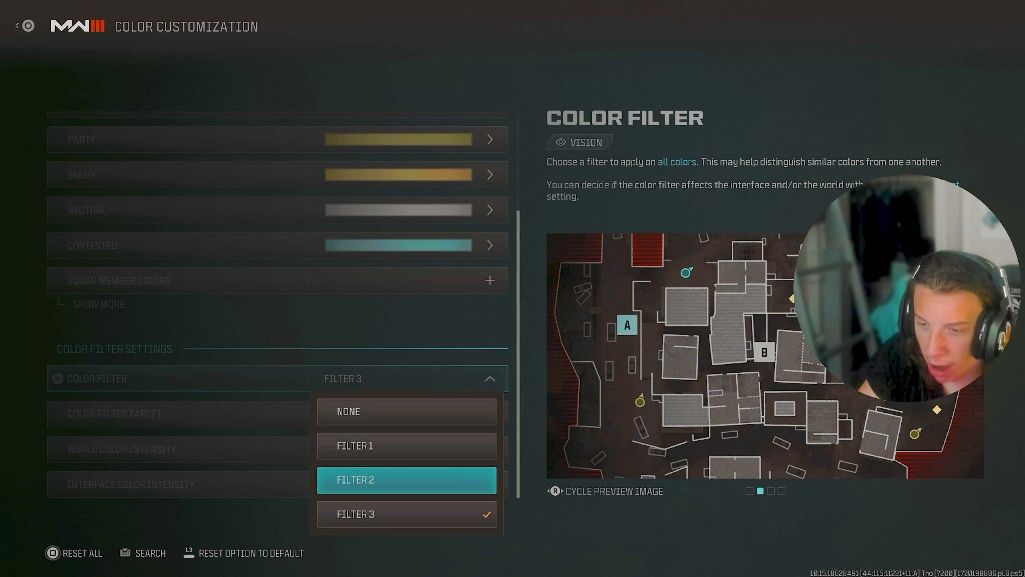
{"action": "key", "text": "Return"}
- Review the Color Filter Target, World Color Intensity and Interface Color Intensity, and return to the Interface settings
{"action": "key", "text": "Down"}
{"action": "key", "text": "Down"}
{"action": "key", "text": "Down"}
{"action": "key", "text": "Up"}
{"action": "key", "text": "Up"}
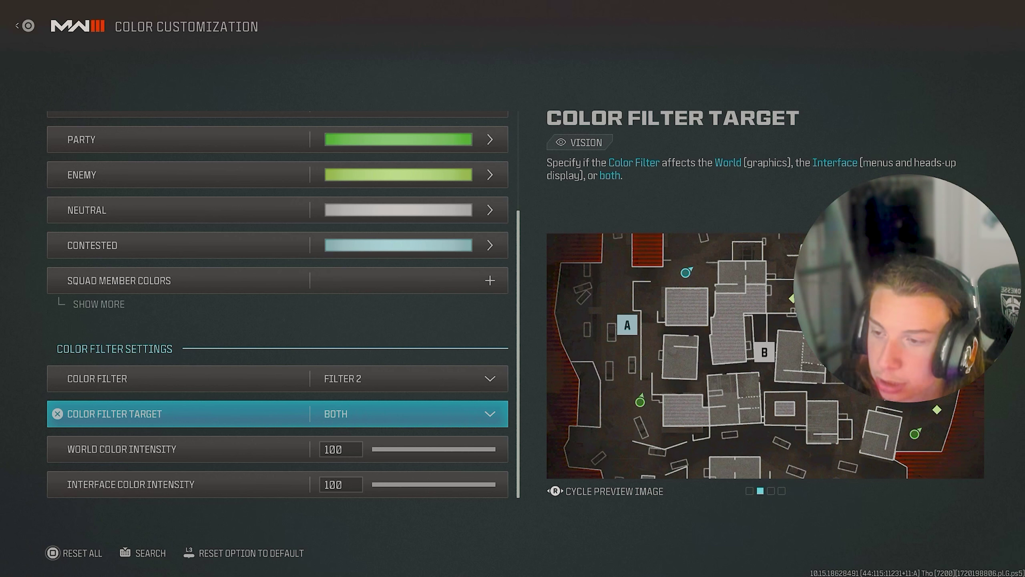
{"action": "key", "text": "Down"}
{"action": "key", "text": "Down"}
{"action": "key", "text": "Up"}
{"action": "key", "text": "Up"}
{"action": "key", "text": "Down"}
{"action": "key", "text": "Down"}
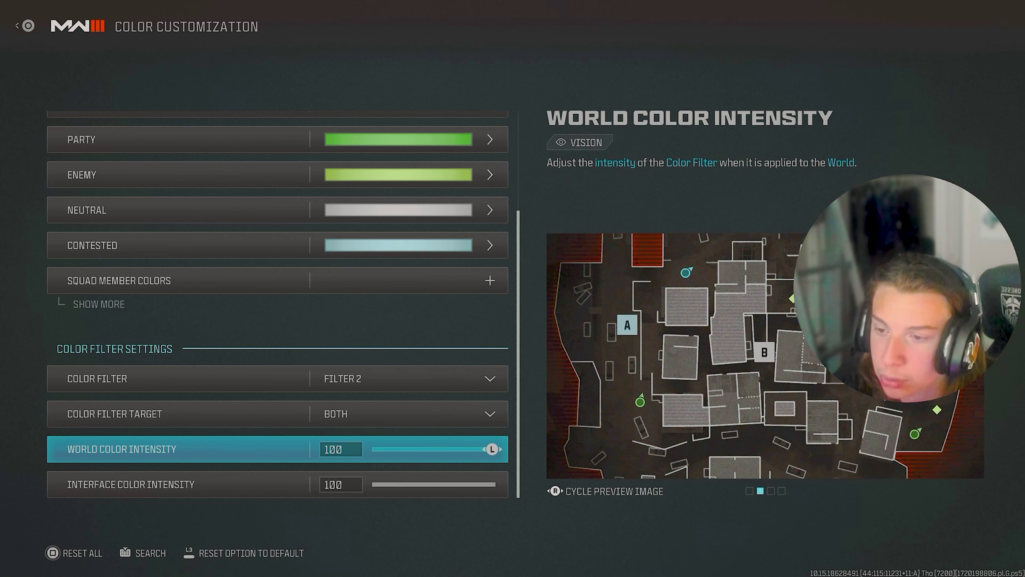
{"action": "key", "text": "Up"}
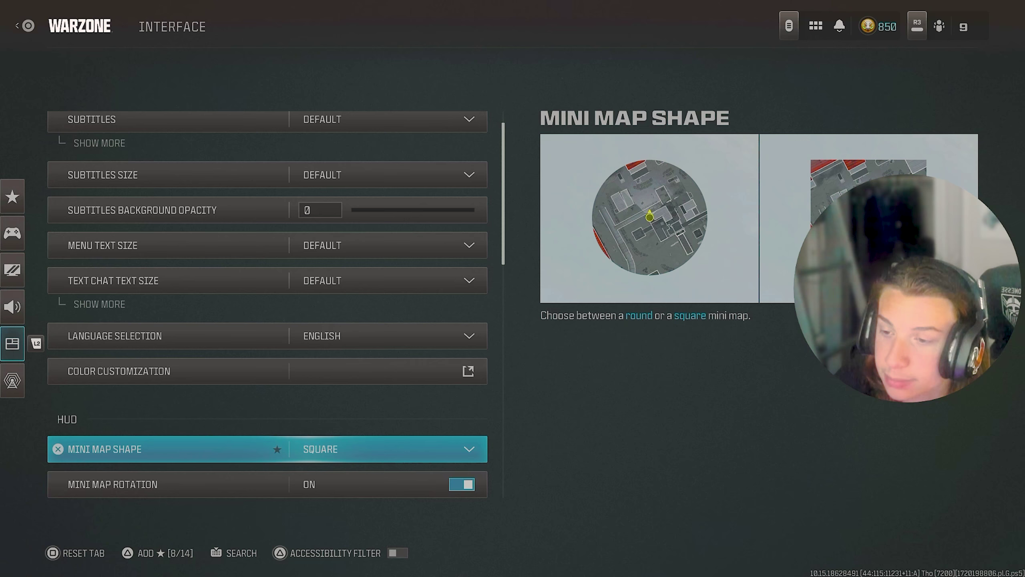
- Review the HUD settings from Mini Map Rotation to Crosshairs, including the expanded Center Dot and Center Dot Scale options
{"action": "key", "text": "Down"}
{"action": "key", "text": "Down"}
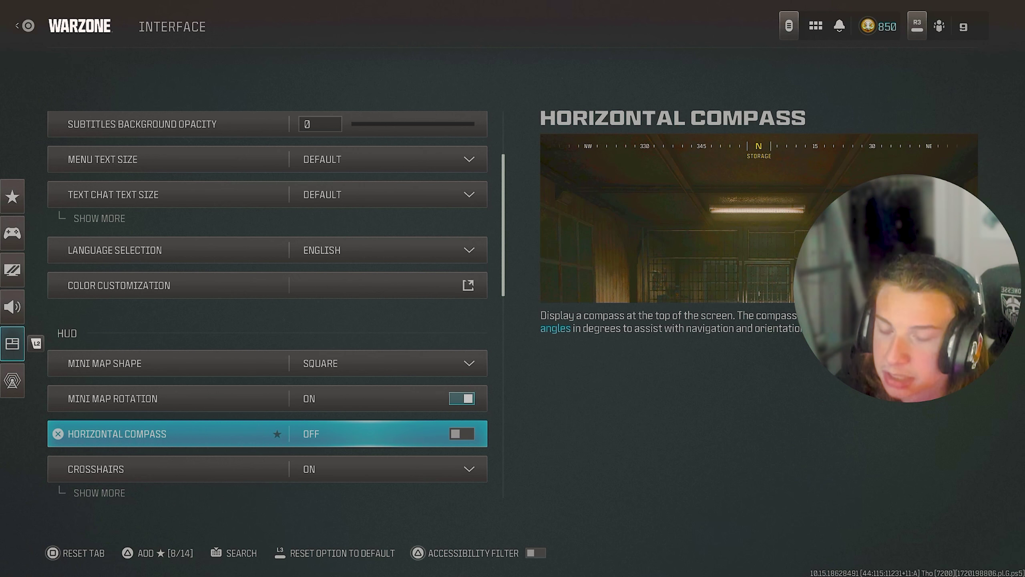
{"action": "key", "text": "Down"}
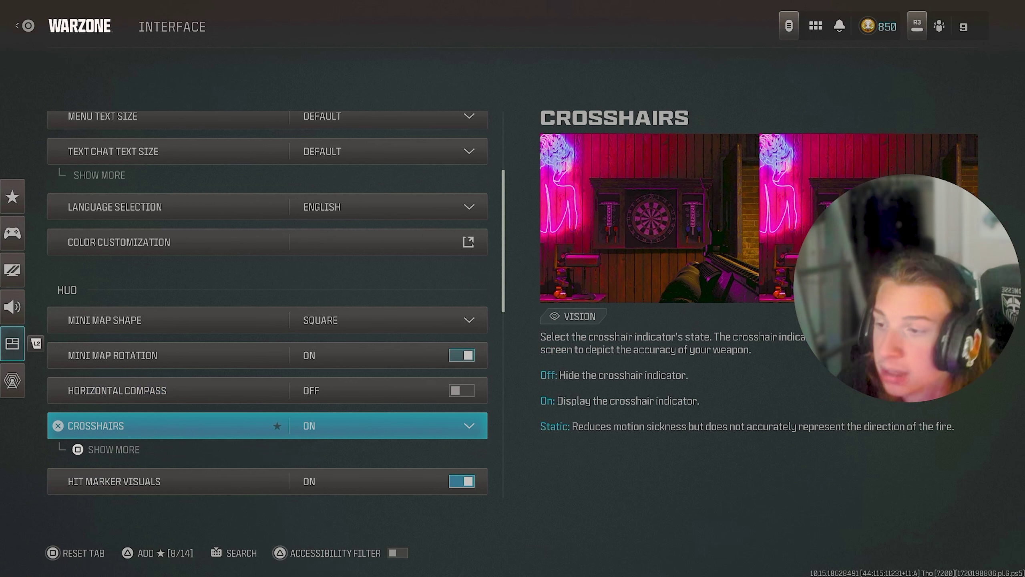
{"action": "key", "text": "Return"}
{"action": "key", "text": "Down"}
{"action": "key", "text": "Down"}
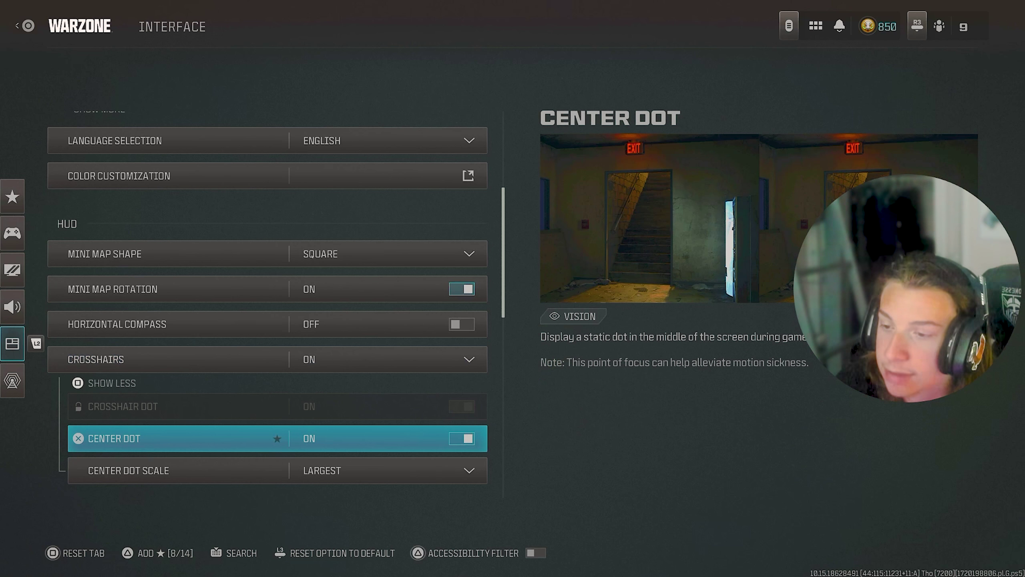
{"action": "key", "text": "Down"}
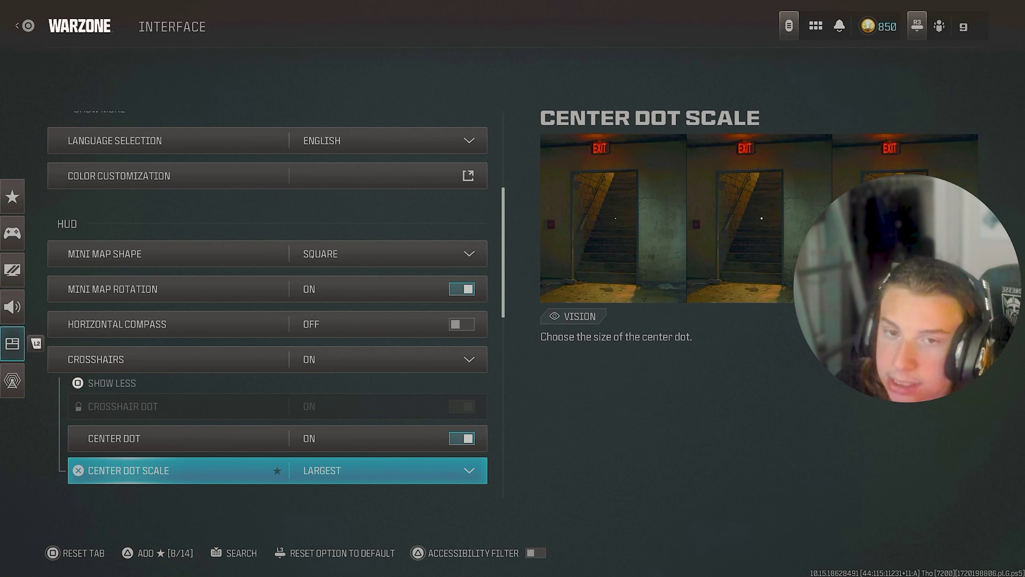
{"action": "key", "text": "Up"}
{"action": "key", "text": "Up"}
{"action": "key", "text": "Up"}
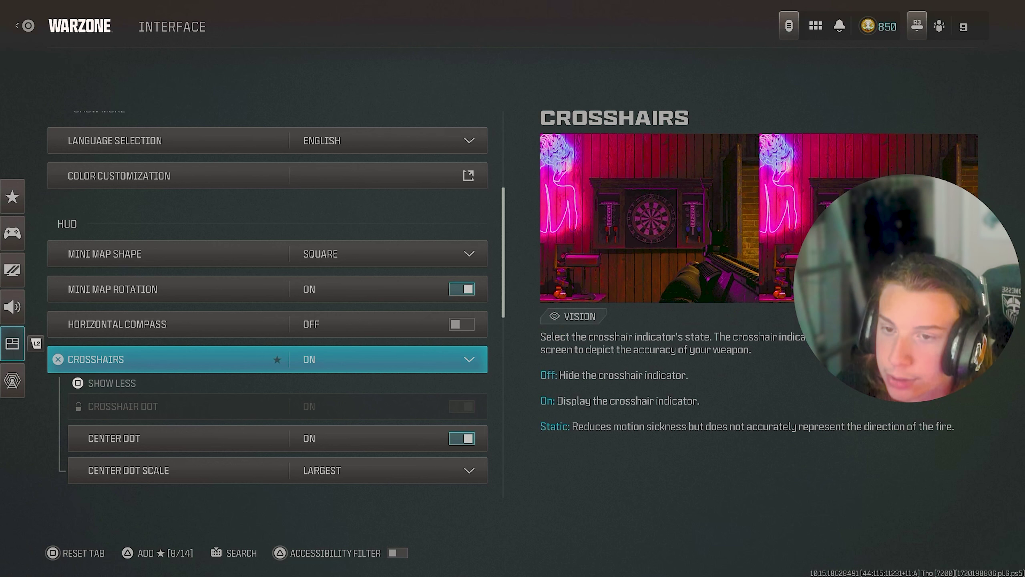
{"action": "key", "text": "Return"}
- Review the remaining HUD, Telemetry and Menu settings from Hit Marker Visuals to Menu Prompts
{"action": "key", "text": "Down"}
{"action": "key", "text": "Down"}
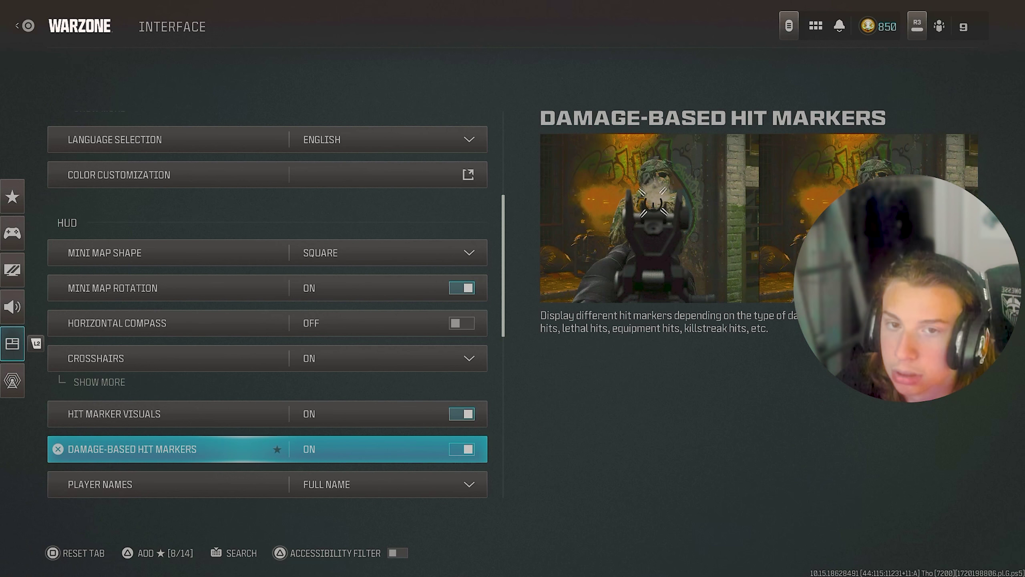
{"action": "key", "text": "Down"}
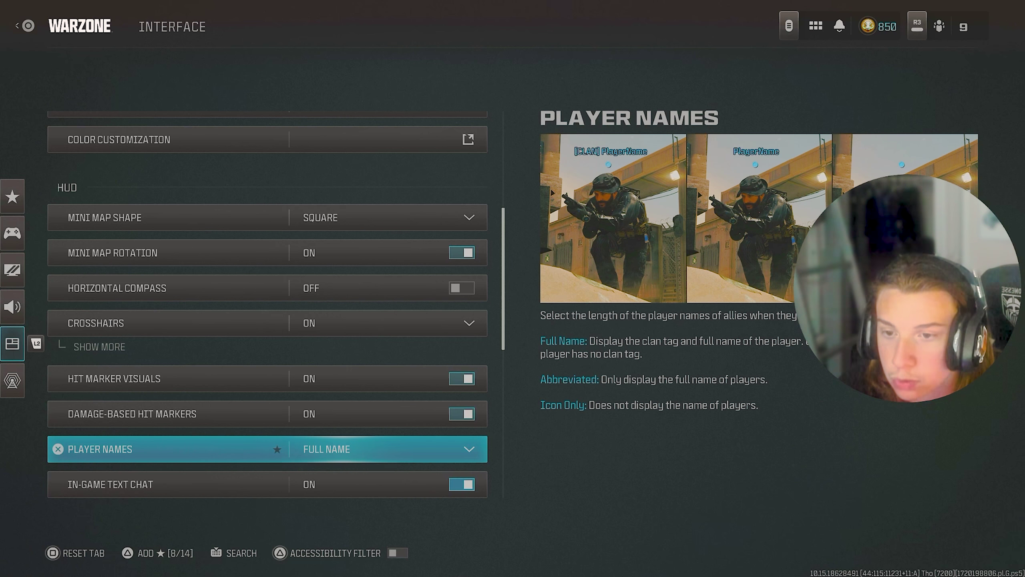
{"action": "key", "text": "Down"}
{"action": "key", "text": "Down"}
{"action": "key", "text": "Down"}
{"action": "key", "text": "Down"}
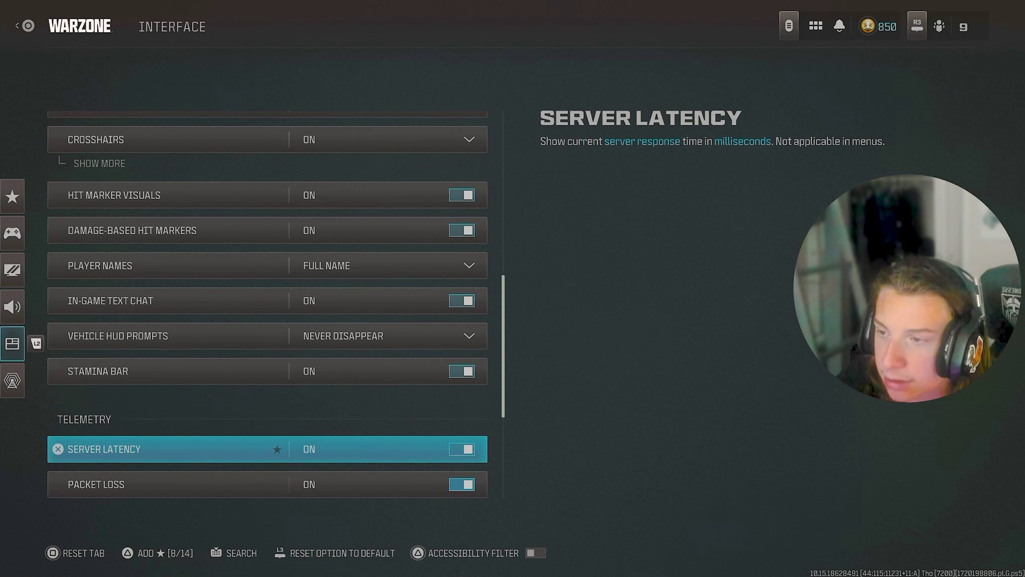
{"action": "key", "text": "Down"}
{"action": "key", "text": "Down"}
{"action": "key", "text": "Down"}
{"action": "key", "text": "Down"}
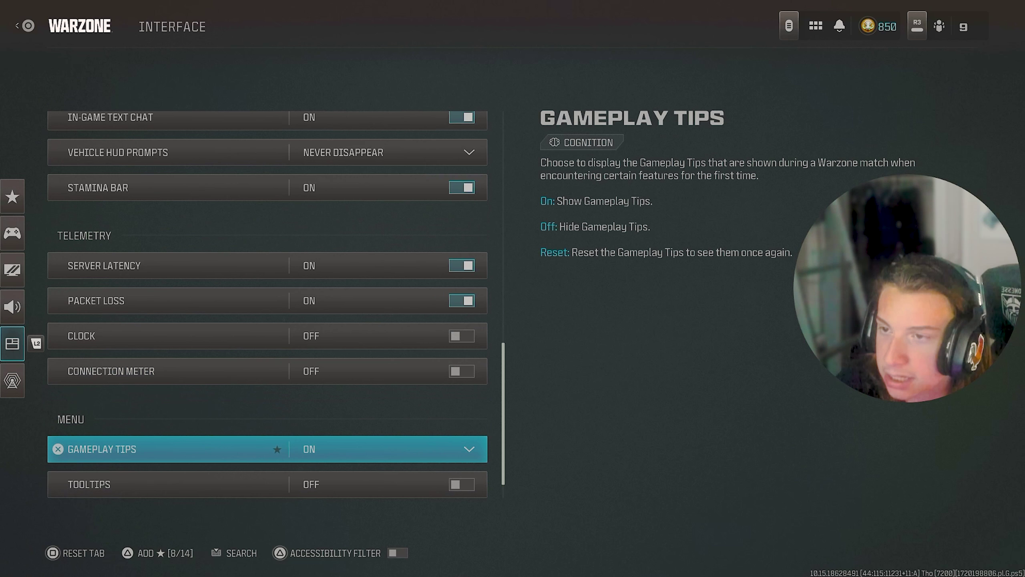
{"action": "key", "text": "Down"}
{"action": "key", "text": "Down"}
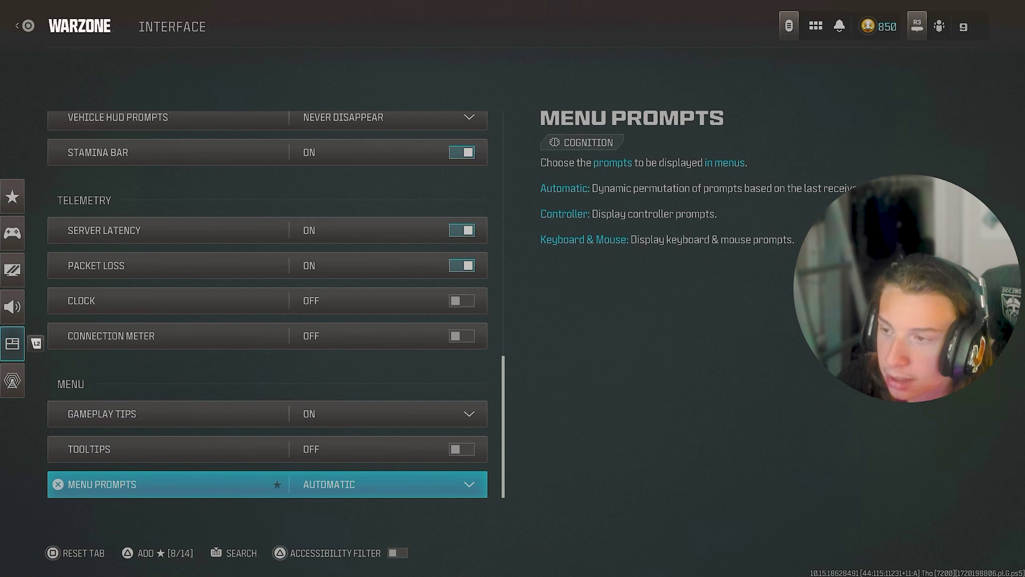